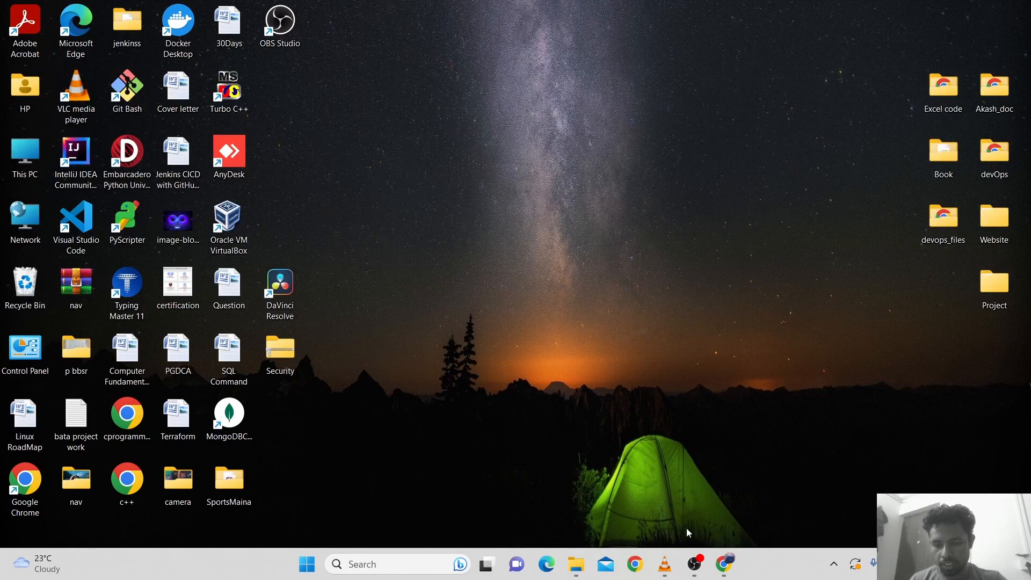
Step: Search Google for 'amazone aws' and open the Amazon Web Services sign-up result
left_click(728, 570)
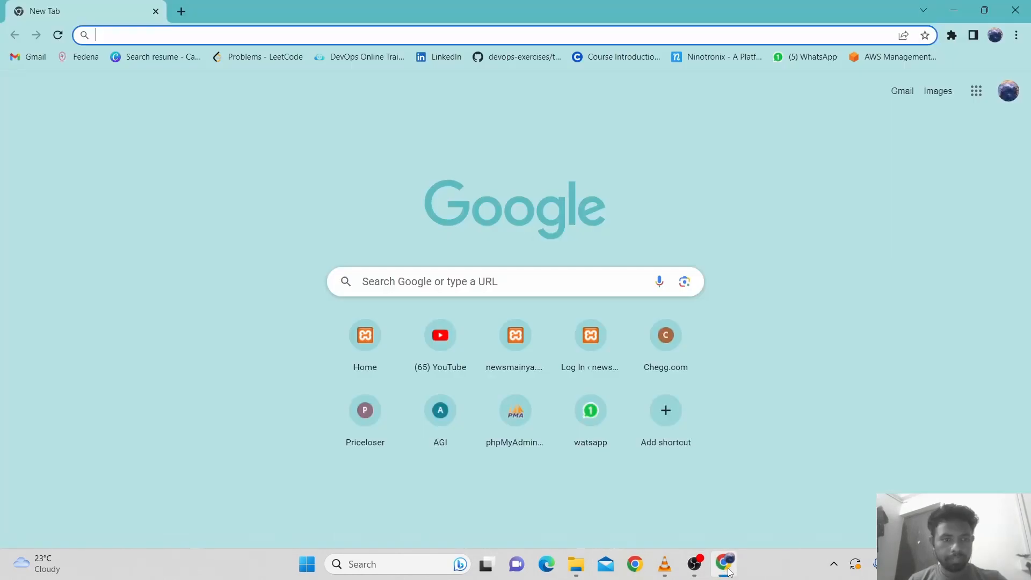
type("amazone aws")
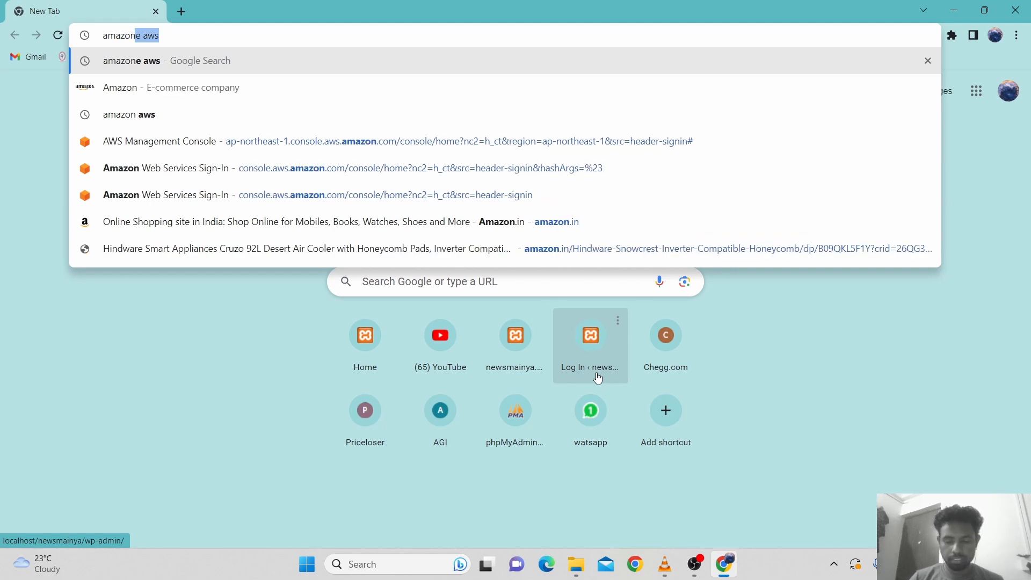
key("Return")
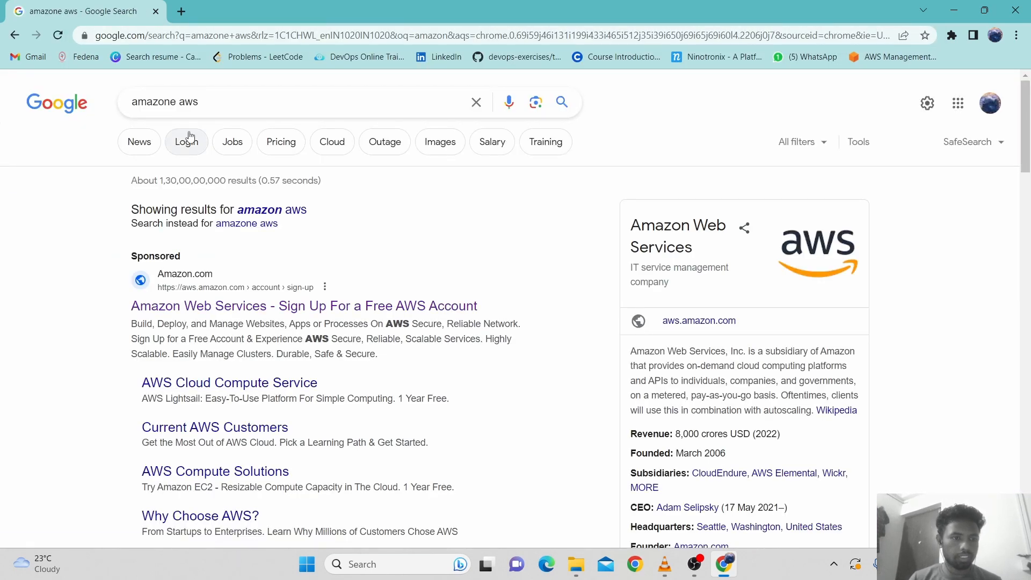
left_click(250, 309)
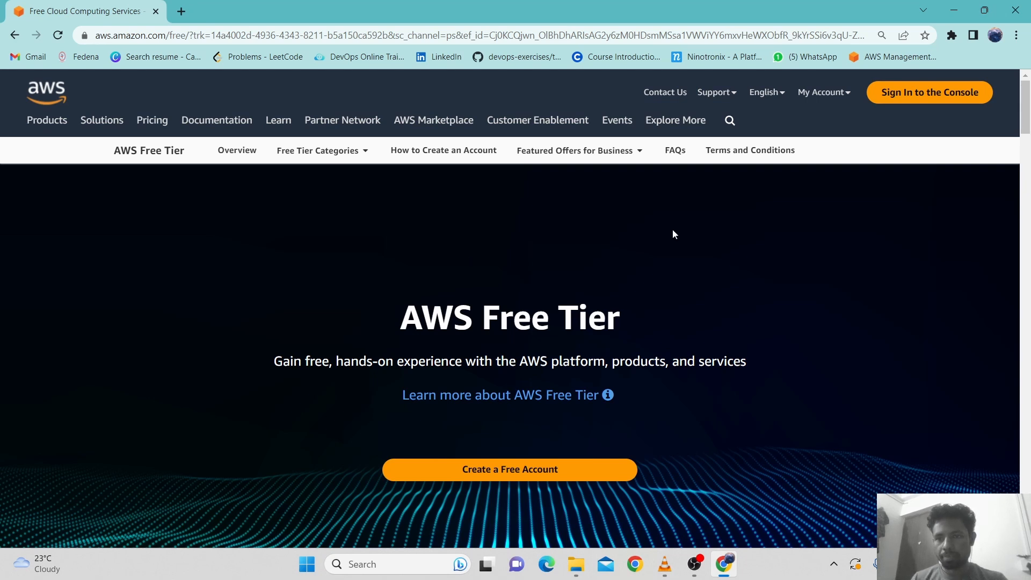
Step: Sign out of the AWS console from the account menu and return to the sign-in page
left_click(919, 108)
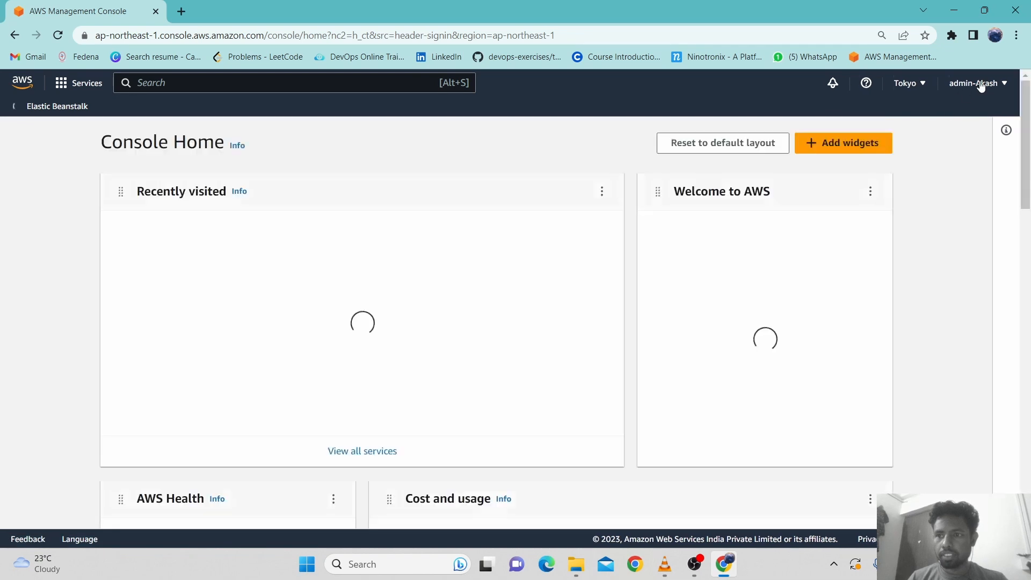
left_click(983, 84)
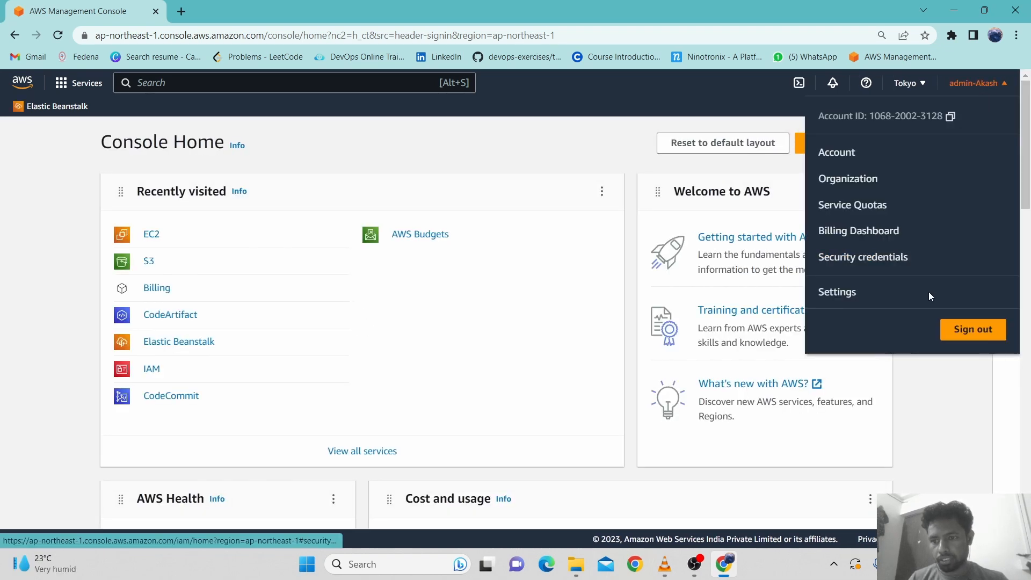
left_click(954, 334)
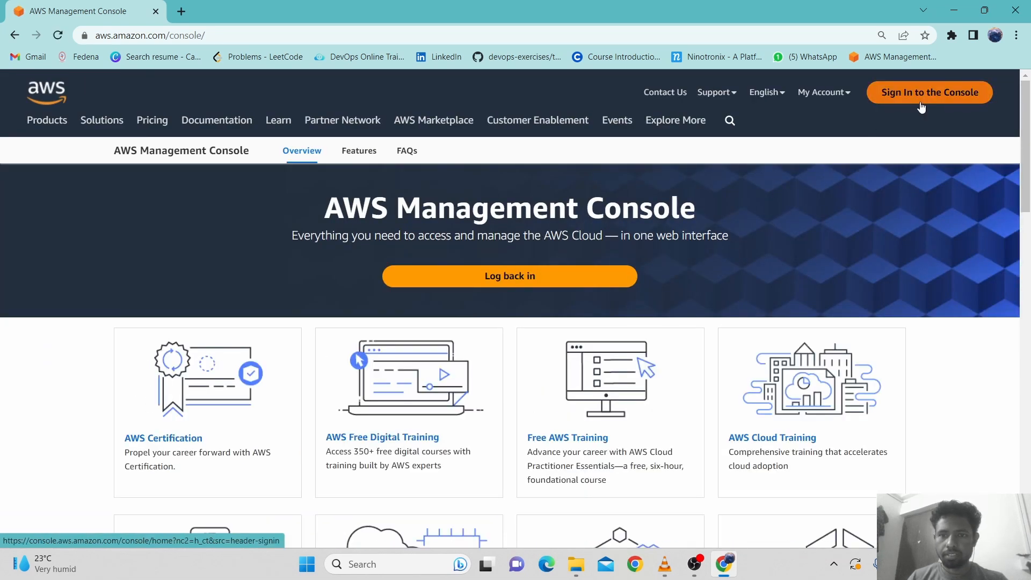
left_click(920, 103)
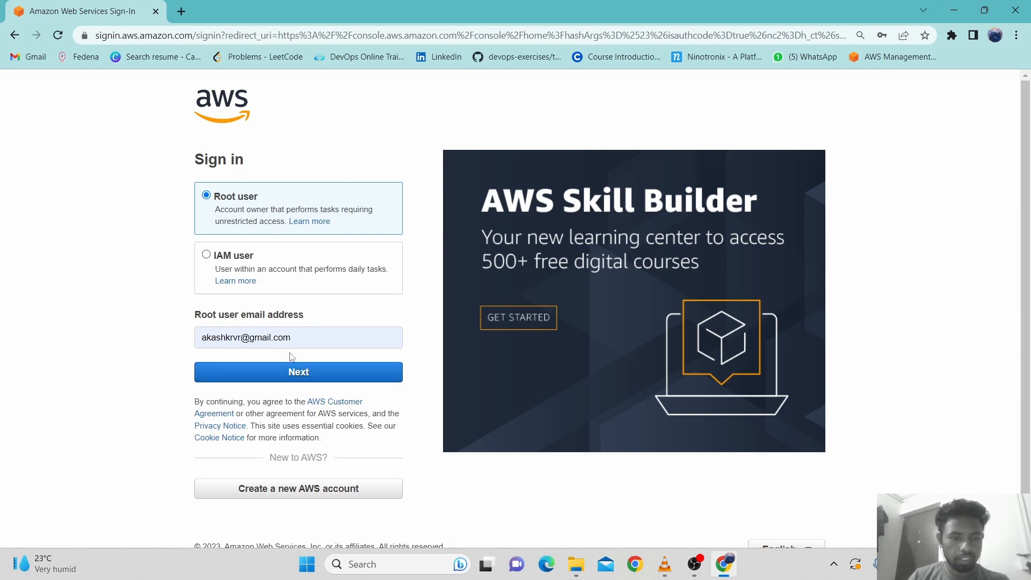
Step: Sign in as the root user with the account password and the six-digit MFA code
left_click(295, 372)
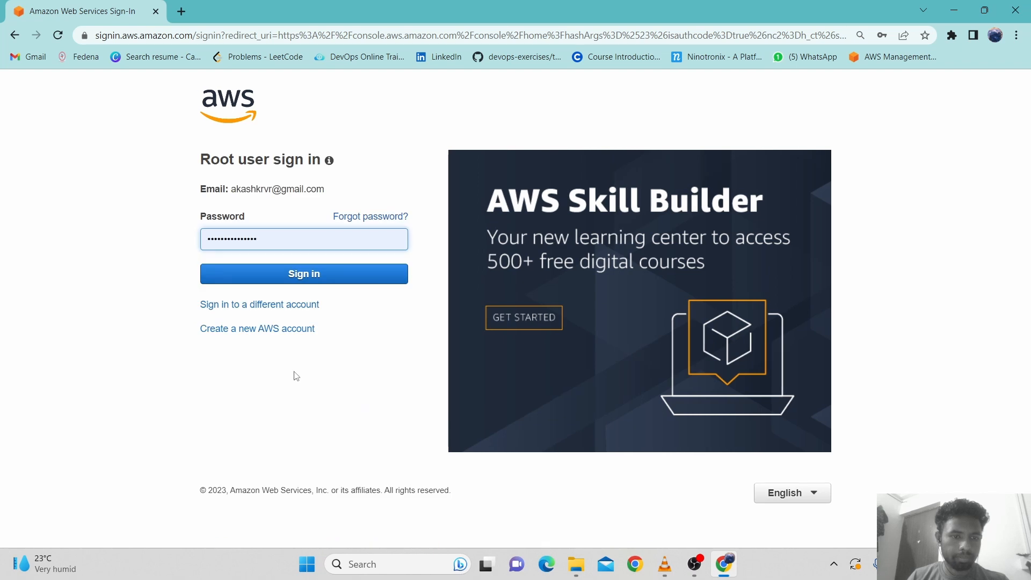
left_click(291, 274)
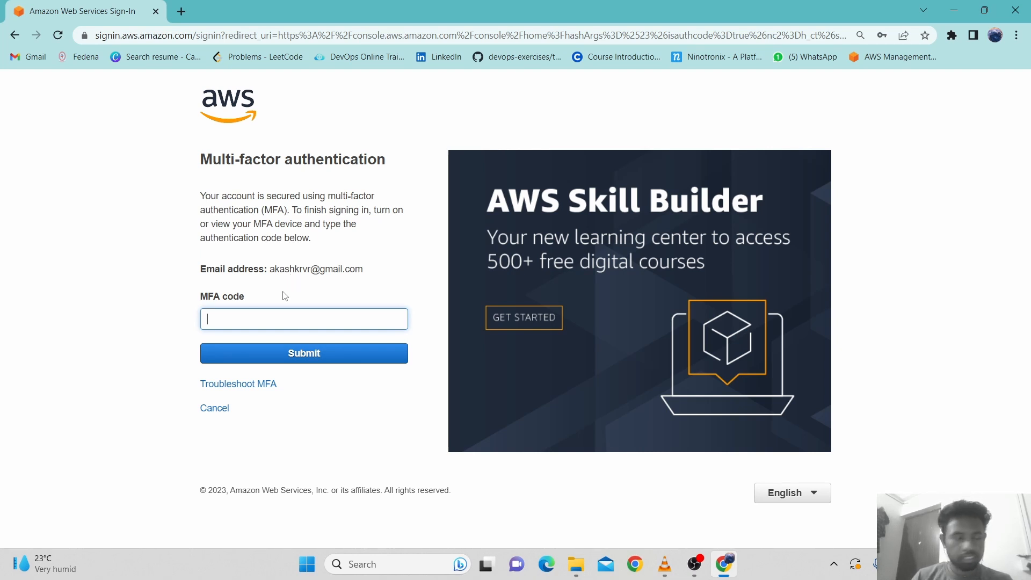
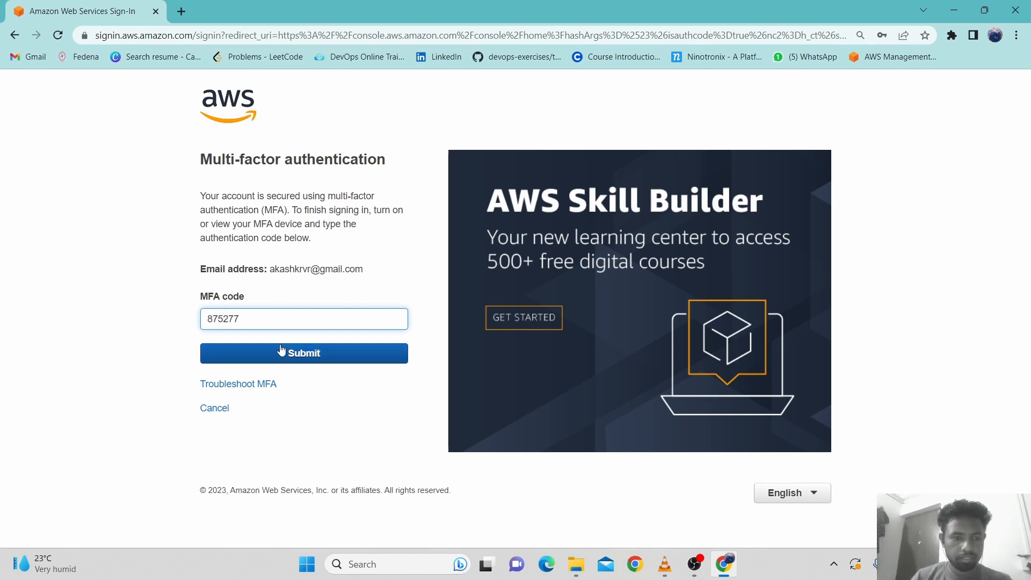
left_click(282, 356)
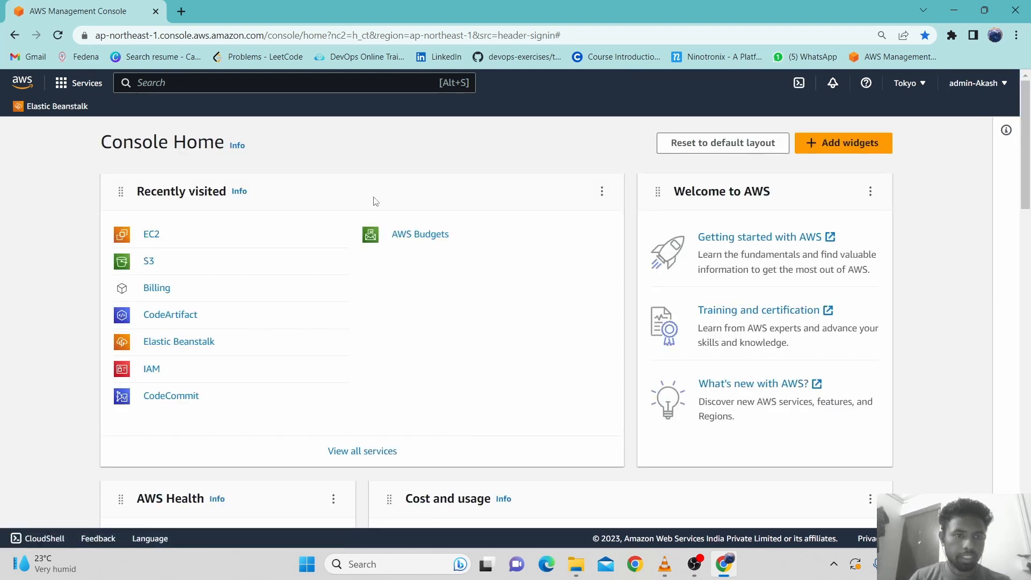
Step: Search for 'iam' and open the IAM dashboard, scrolling to its users, groups and roles
left_click(287, 81)
type("iam")
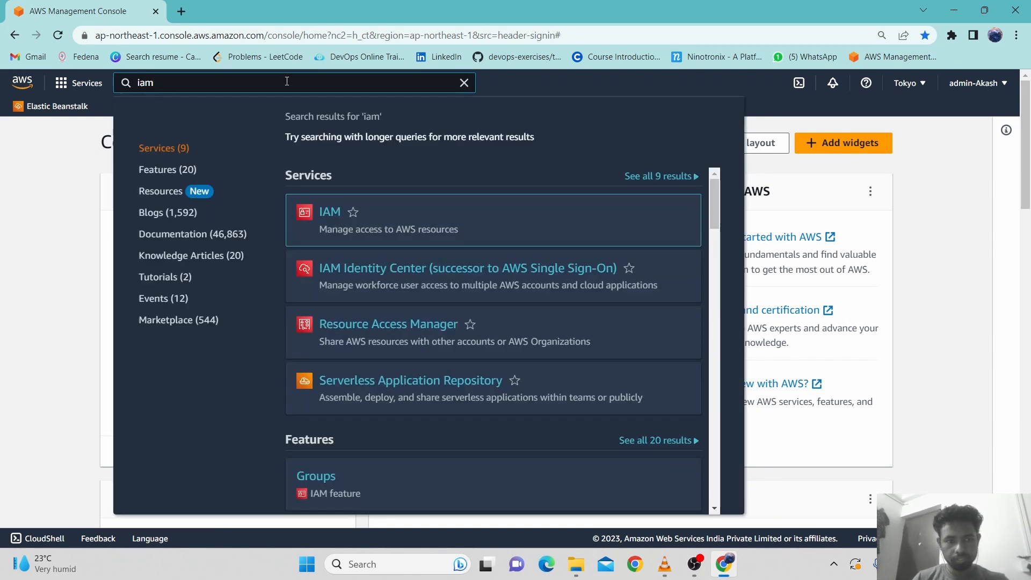
left_click(327, 212)
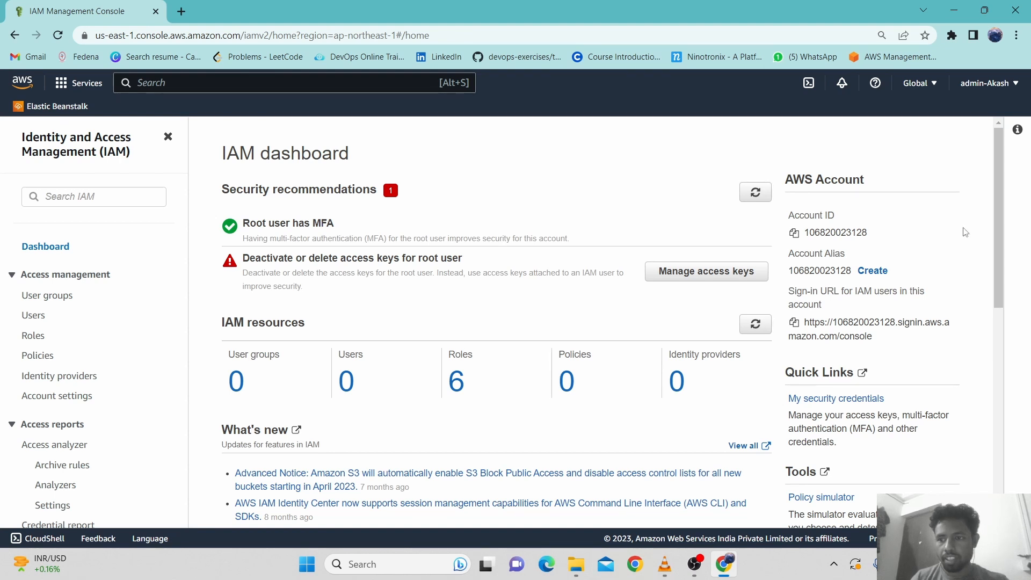
left_click_drag(998, 250, 1004, 284)
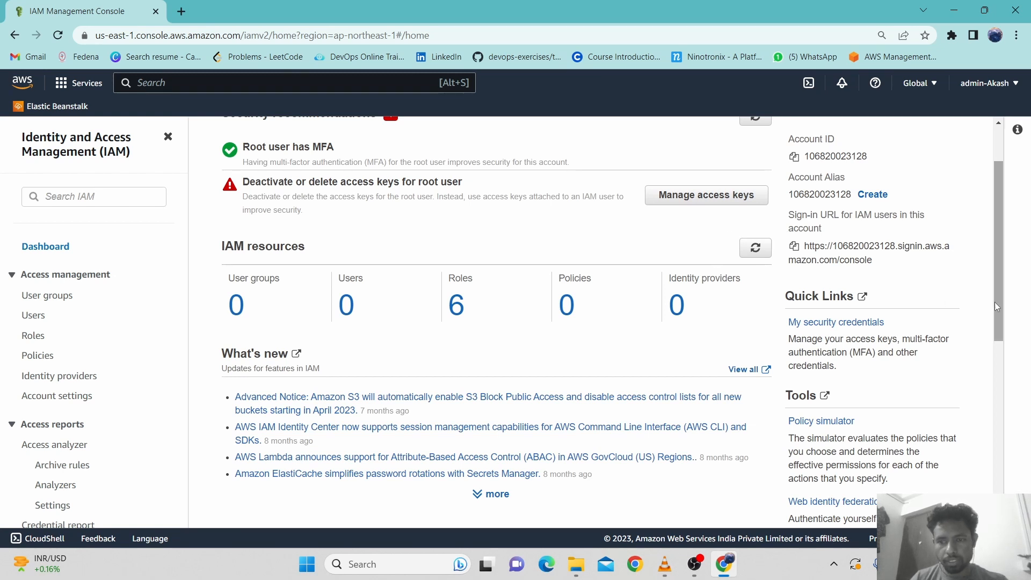
Step: Open the IAM Users list and replace the search filter with a user's name
left_click(33, 316)
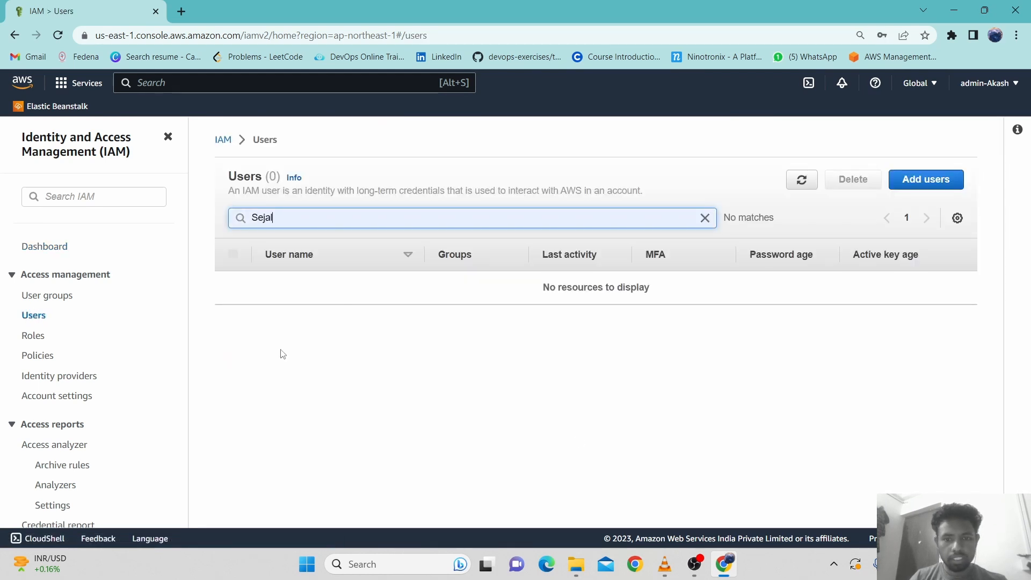
left_click(391, 217)
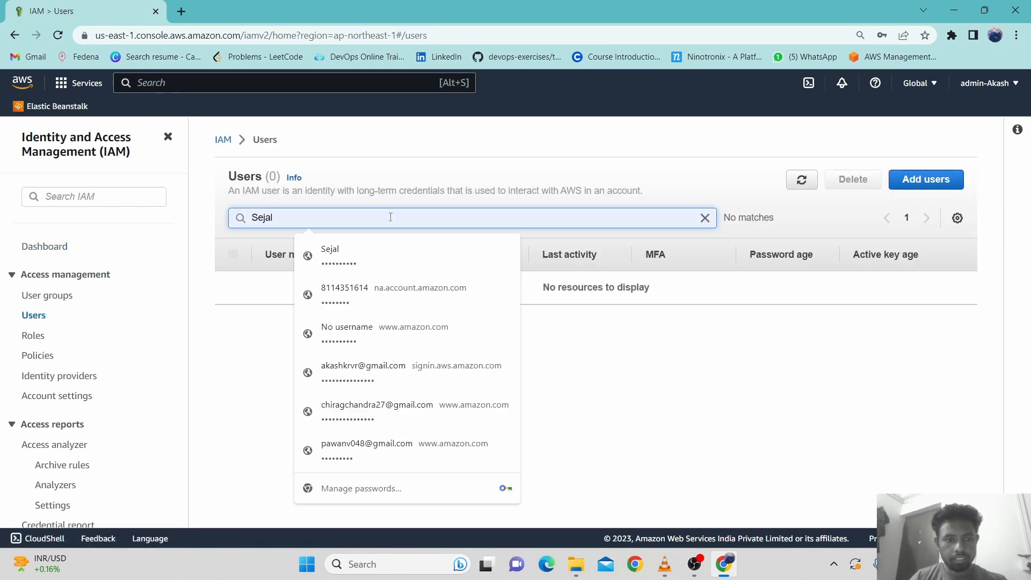
key("BackSpace")
key("BackSpace")
key("BackSpace")
key("BackSpace")
key("BackSpace")
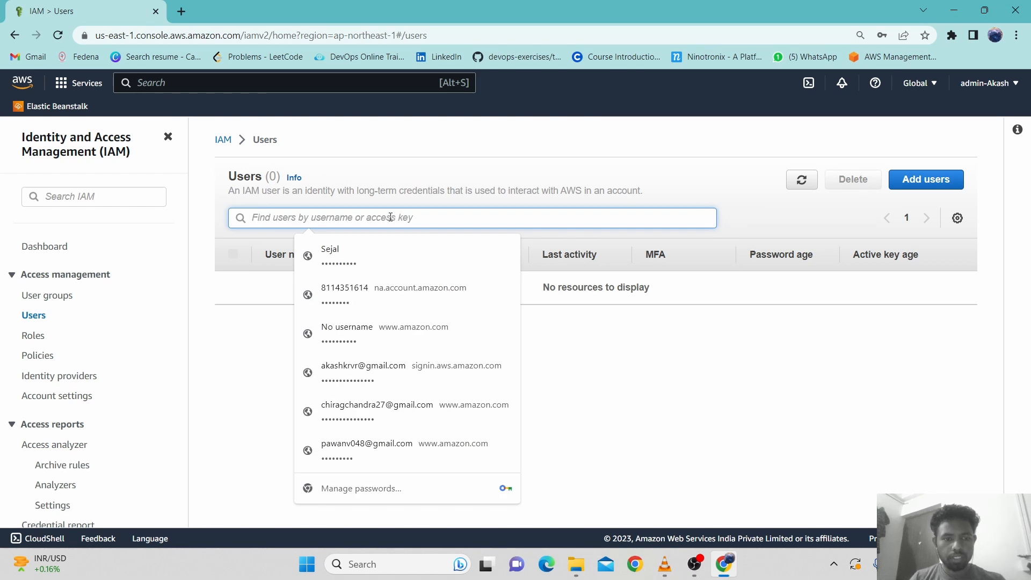
type("Se")
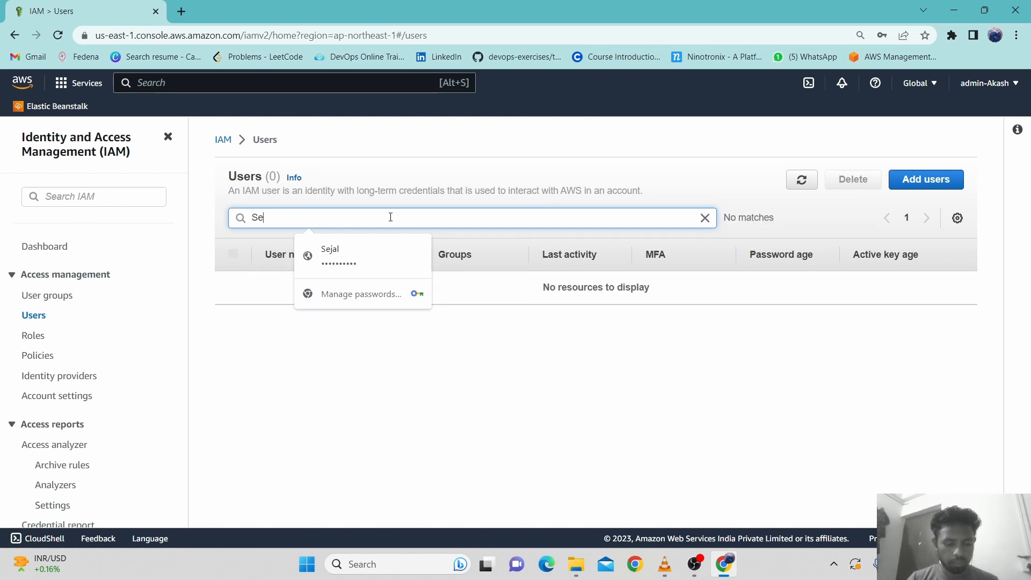
type("jal")
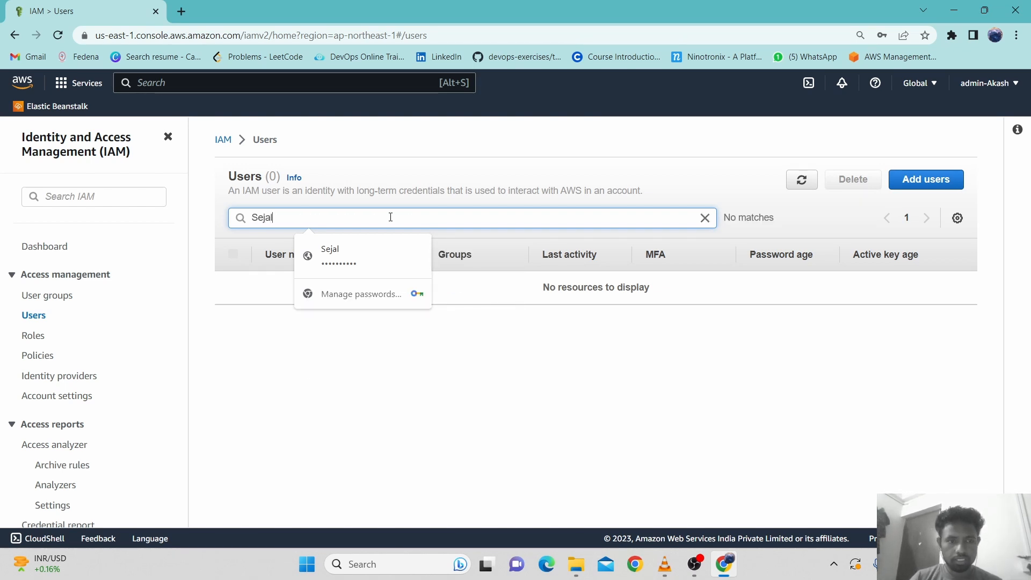
Step: Start a new IAM user with a user name, console access, IAM user type and custom password
left_click(924, 186)
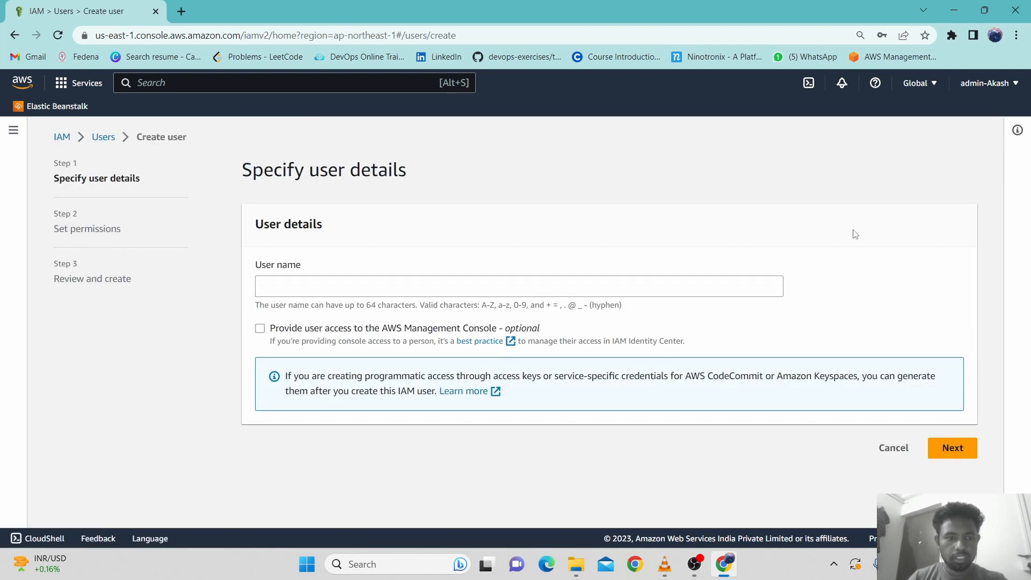
left_click(637, 286)
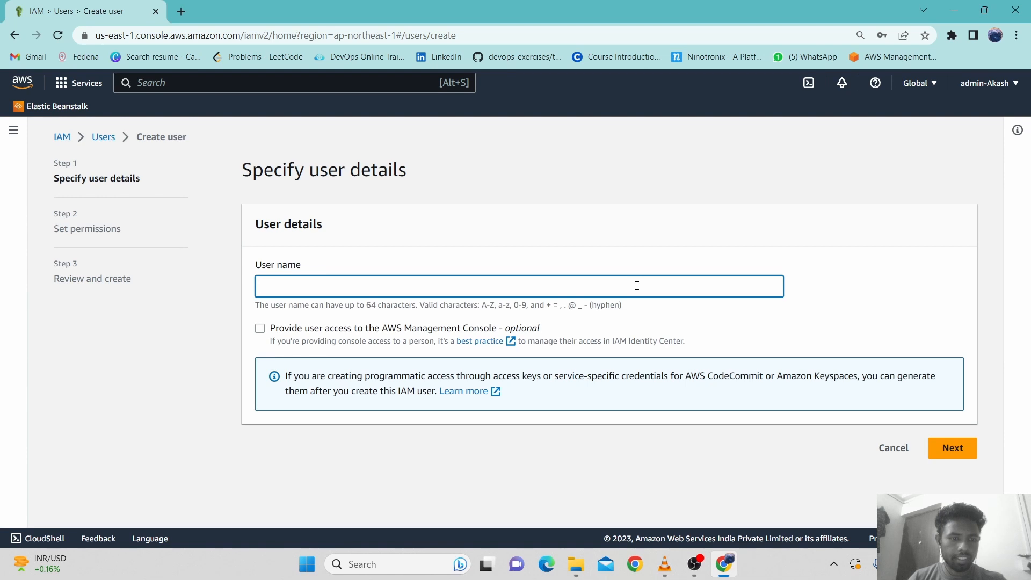
type("Se")
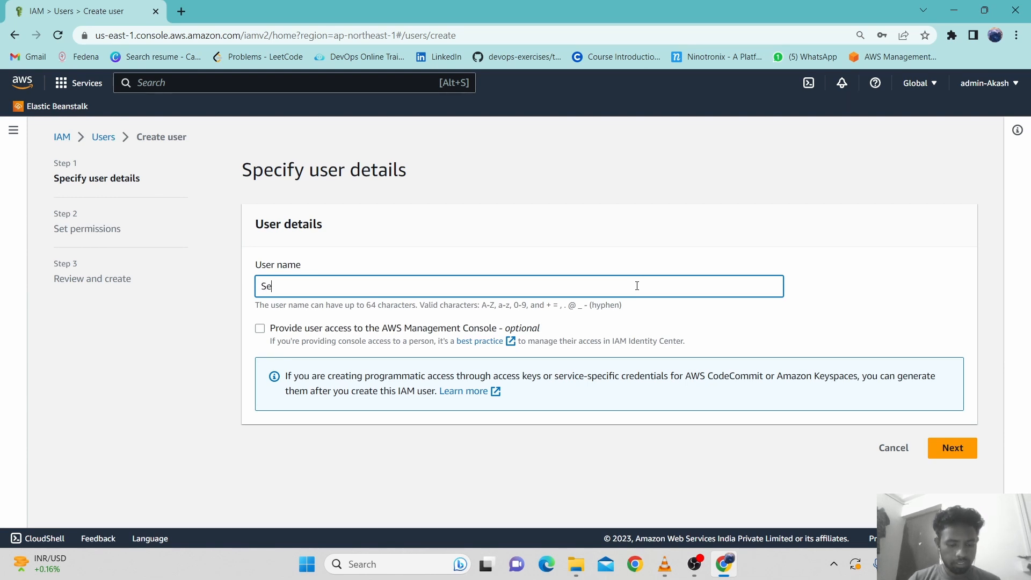
type("jal")
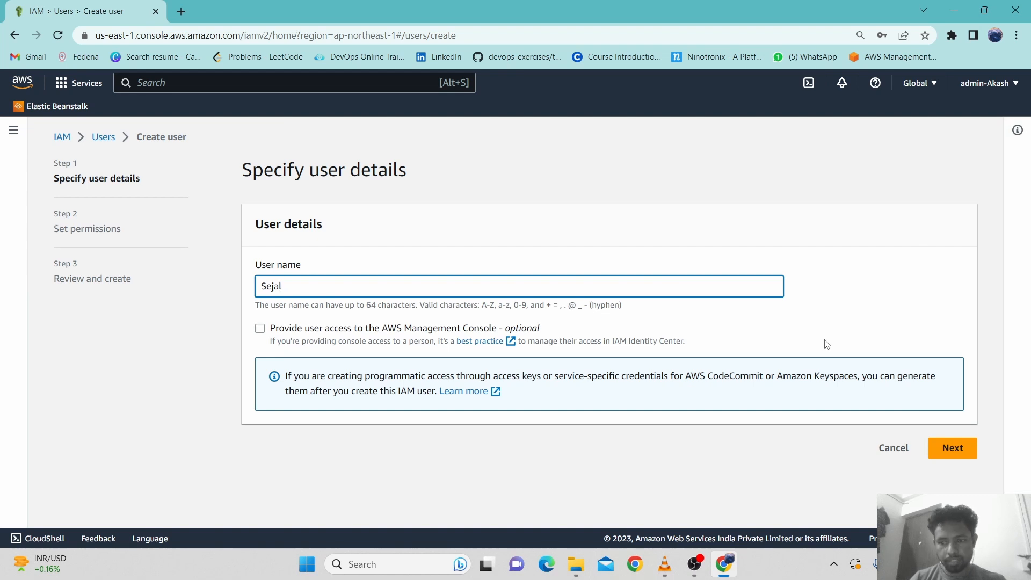
left_click(260, 329)
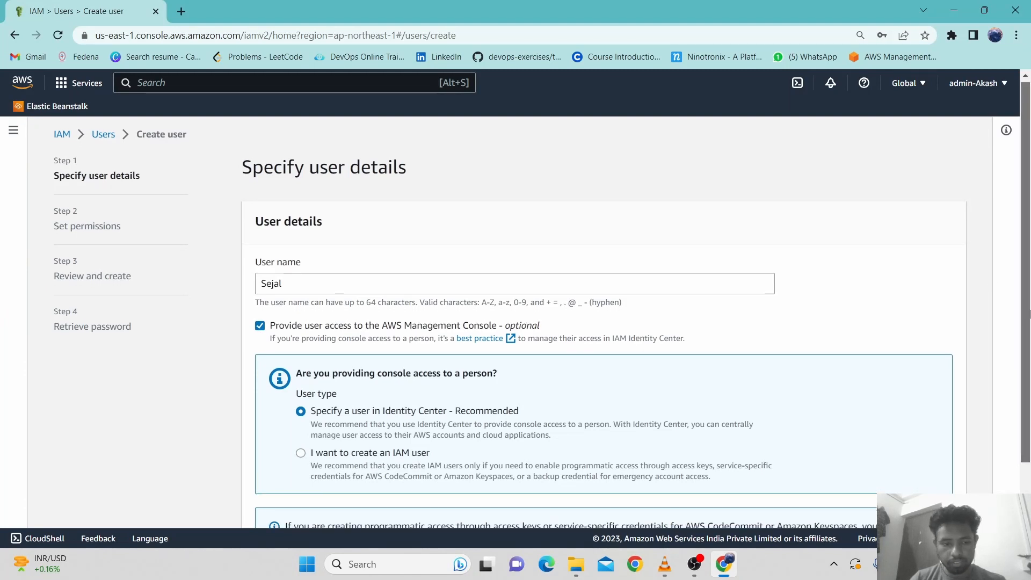
scroll(537, 376, "down", 2)
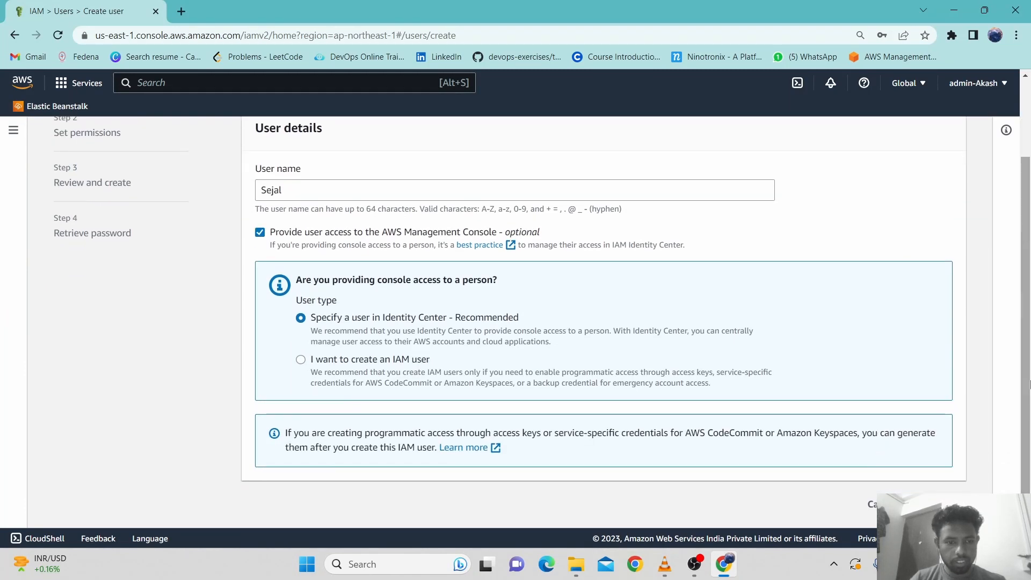
left_click(301, 367)
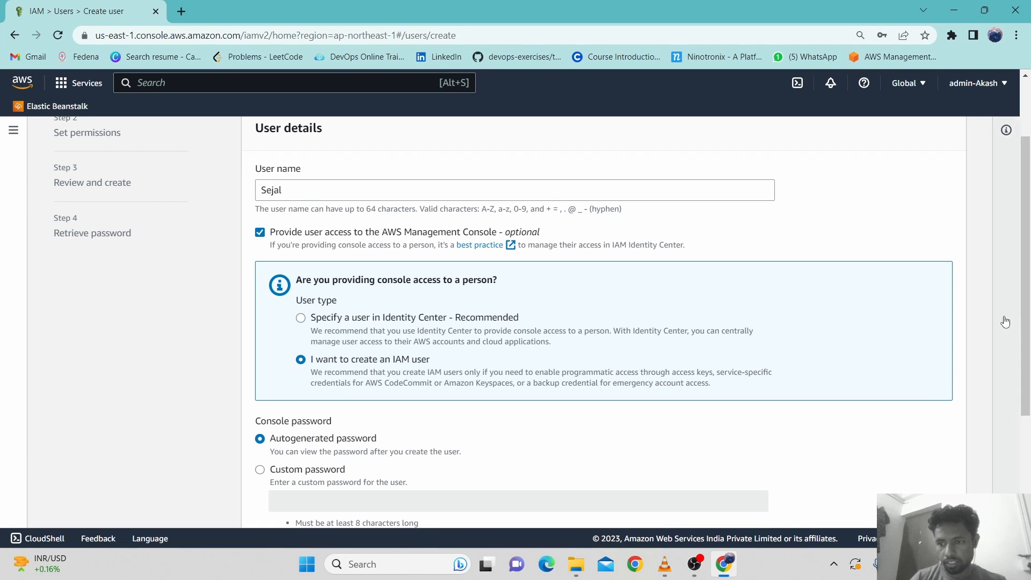
scroll(1029, 327, "down", 3)
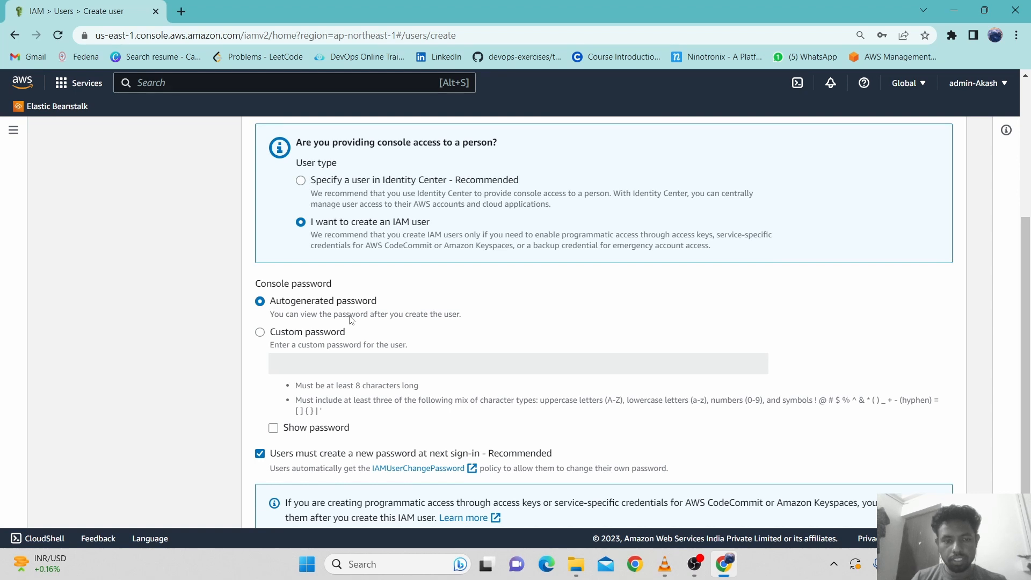
left_click(261, 332)
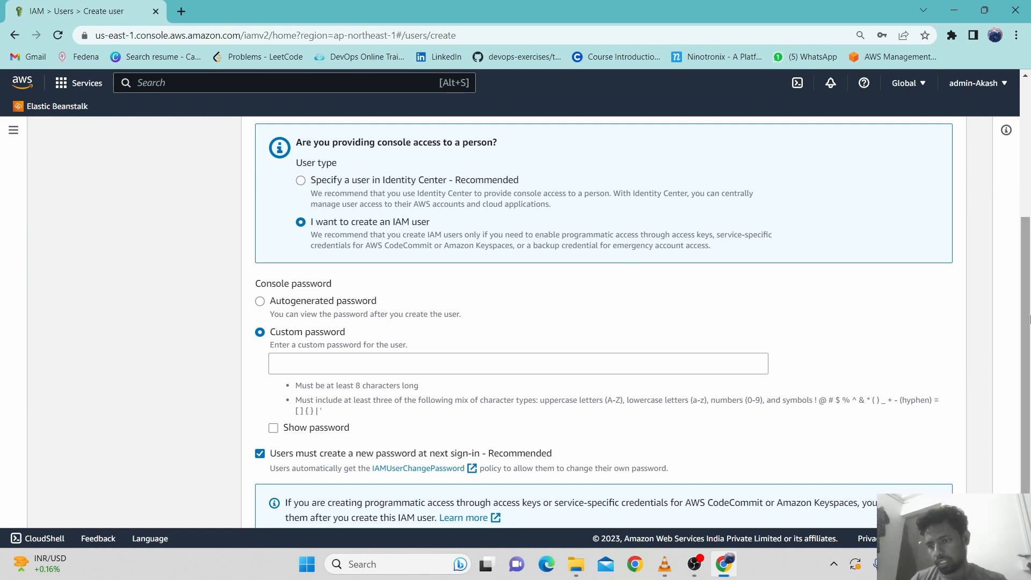
scroll(1030, 320, "up", 5)
Step: Change the user name, enter a custom console password, and untick the forced password reset
left_click(571, 291)
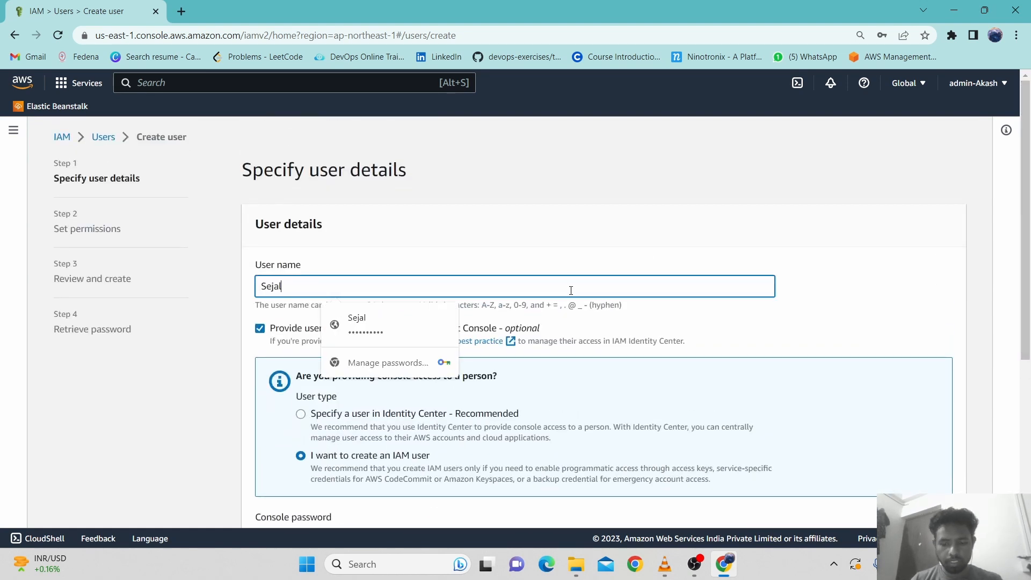
key("BackSpace")
key("BackSpace")
key("BackSpace")
key("BackSpace")
key("BackSpace")
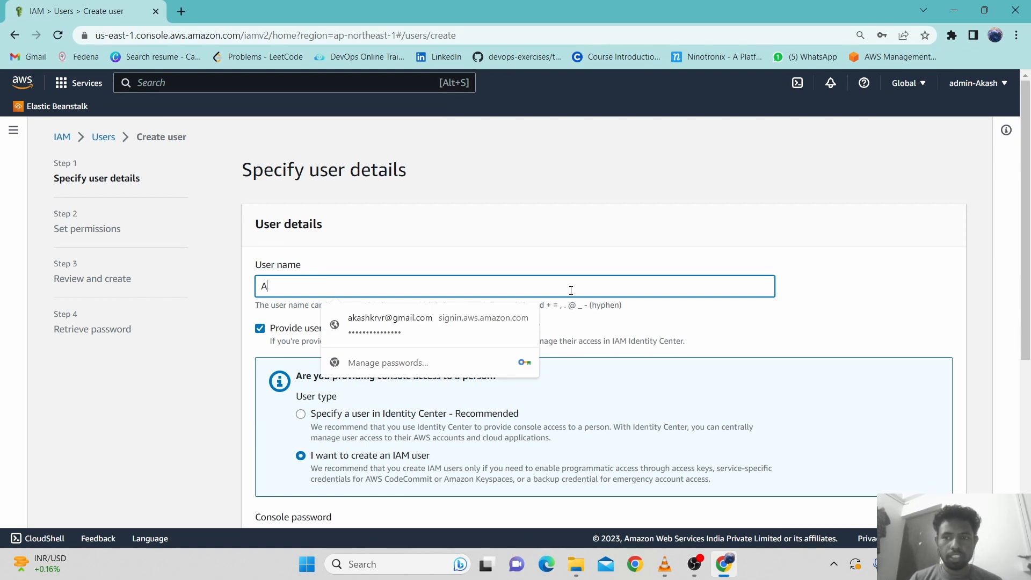
type("Akash")
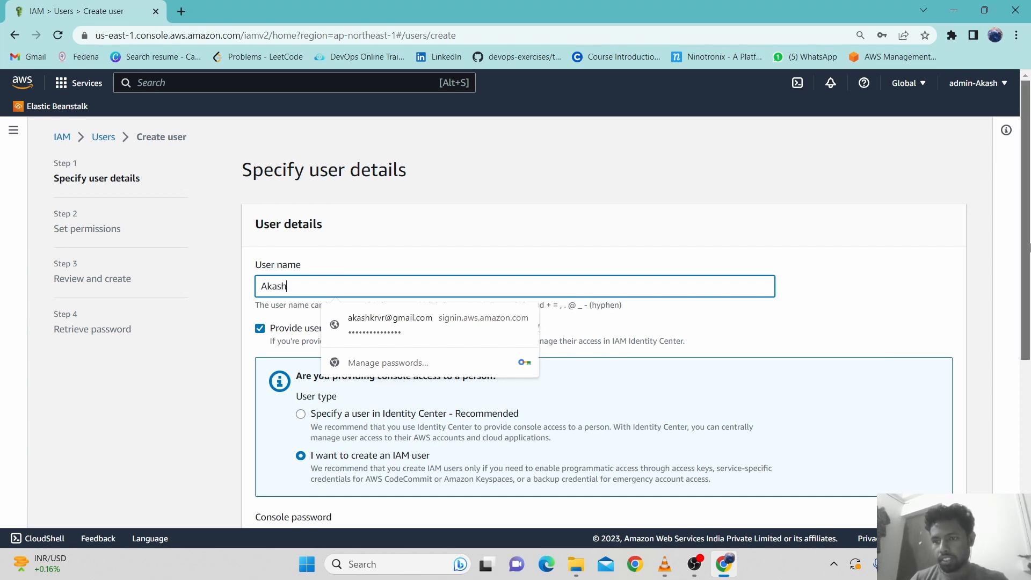
scroll(881, 300, "down", 4)
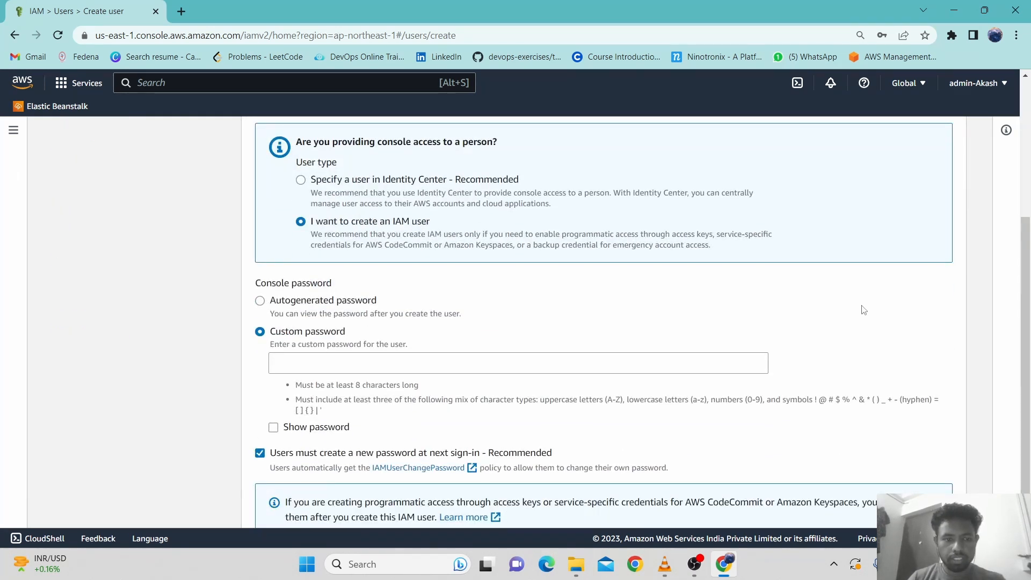
left_click(650, 365)
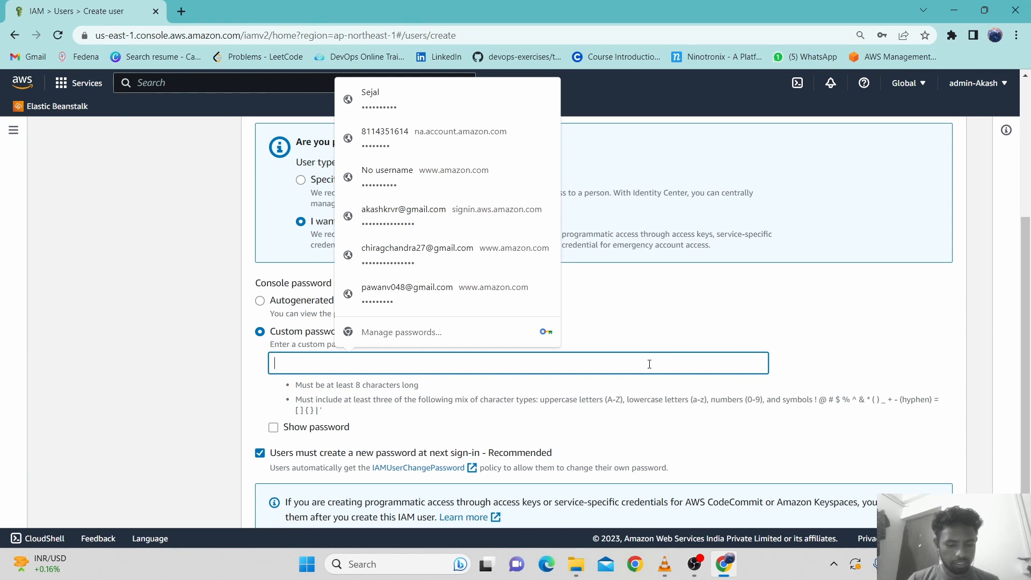
type("••••••••")
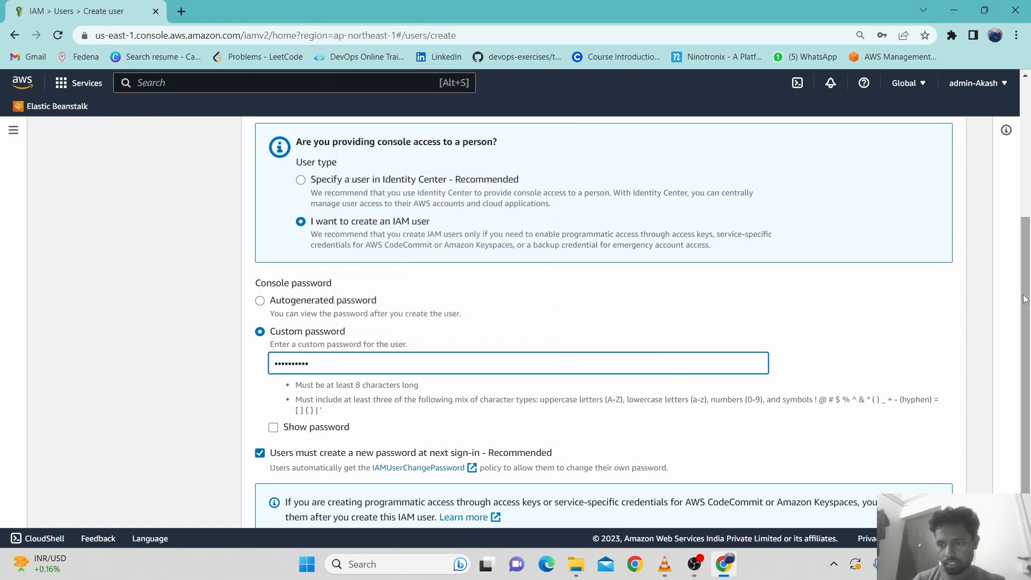
scroll(453, 366, "down", 2)
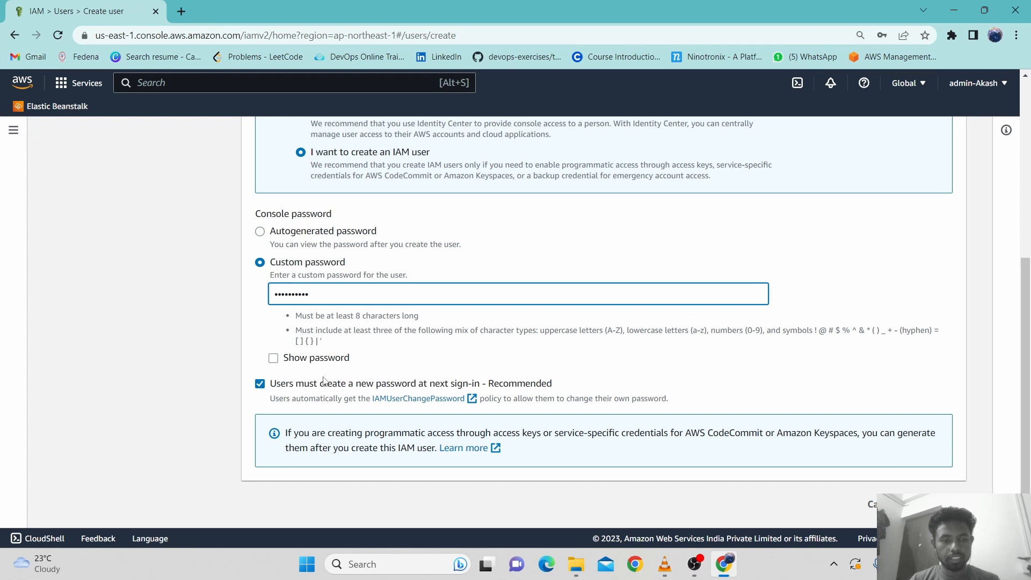
left_click(263, 388)
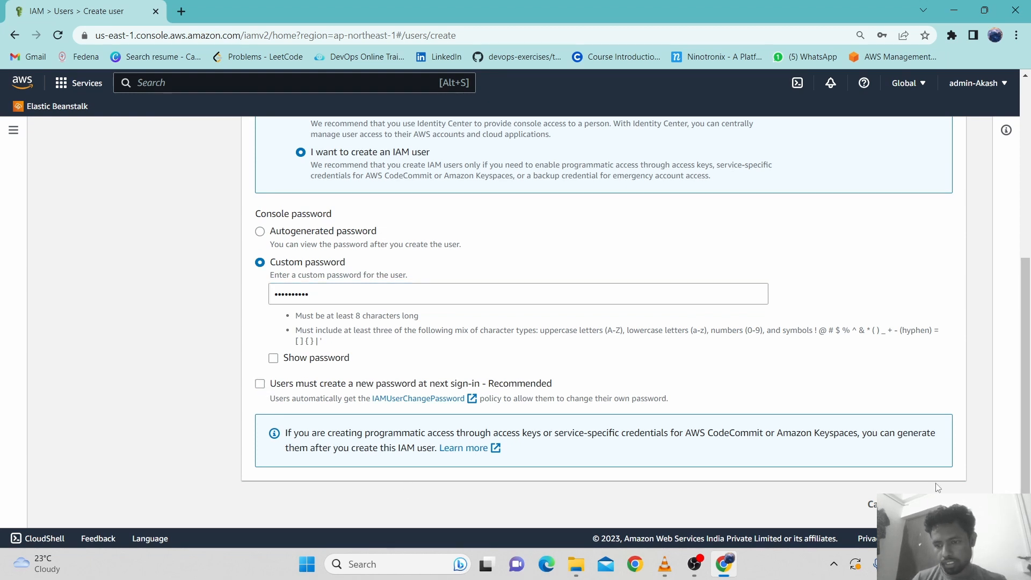
Step: Dismiss Chrome's password warning and pass permissions with Attach policies directly and no policies selected
left_click(941, 505)
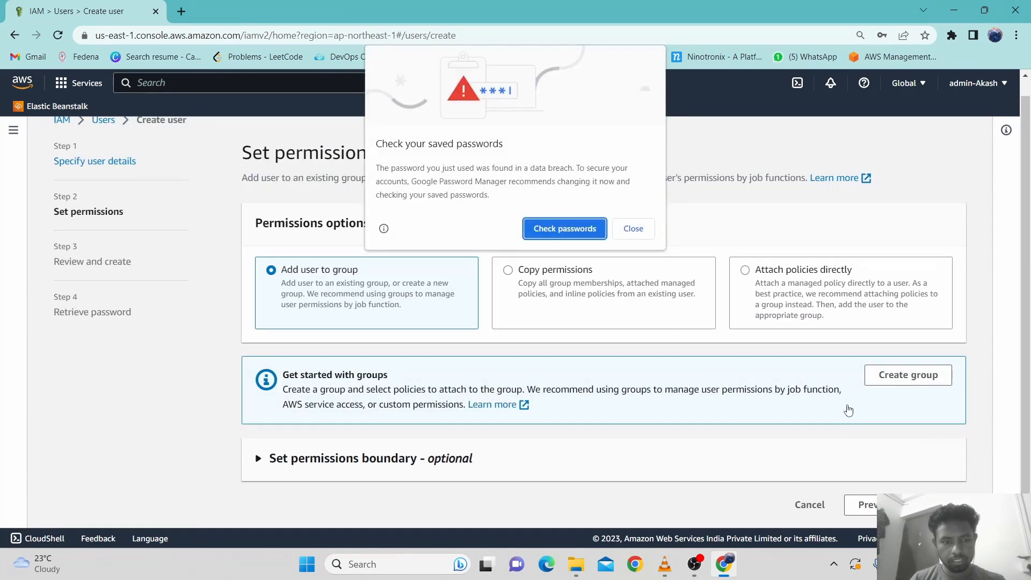
left_click(633, 228)
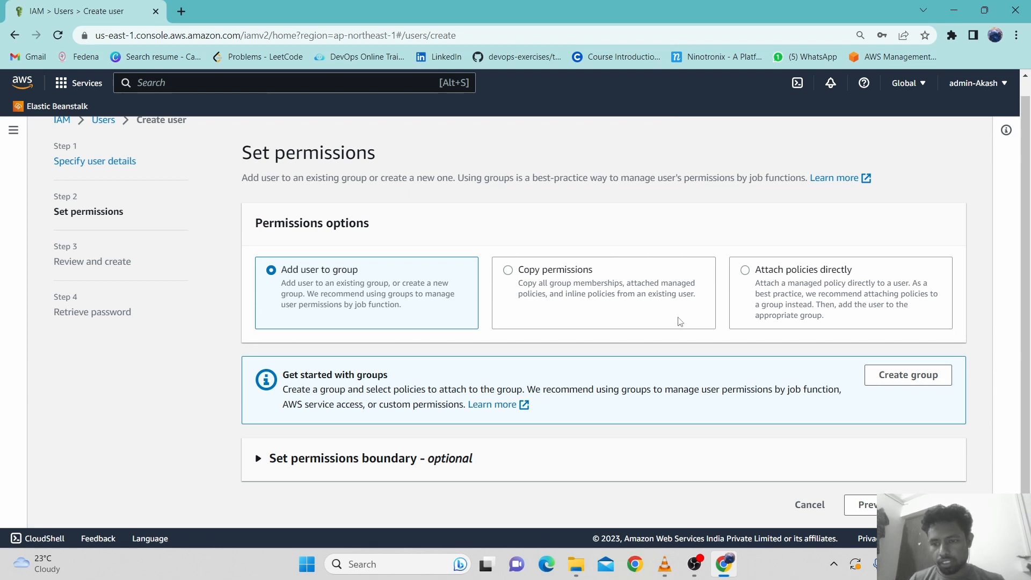
left_click(578, 283)
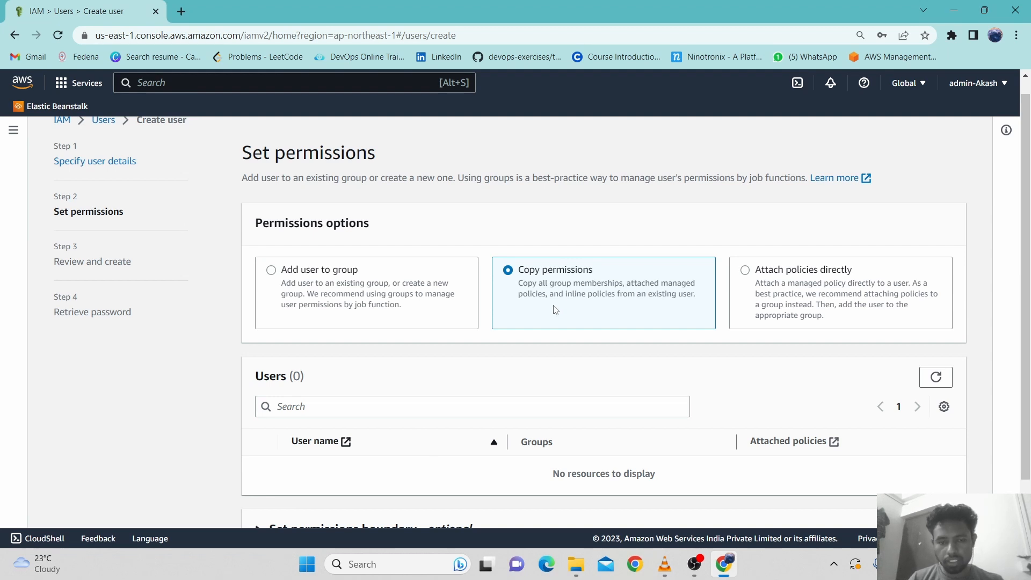
left_click(794, 299)
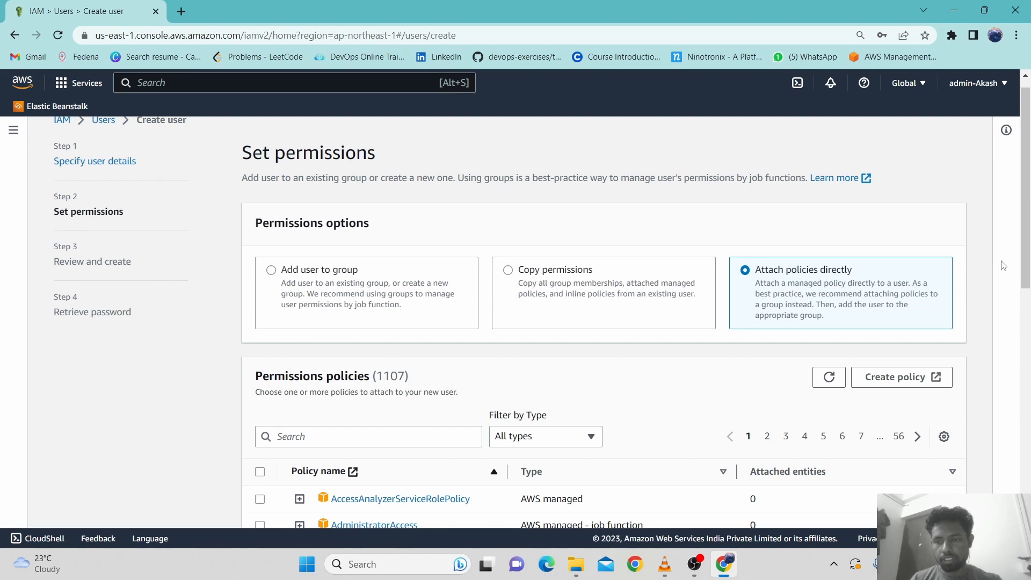
left_click_drag(1027, 251, 1029, 316)
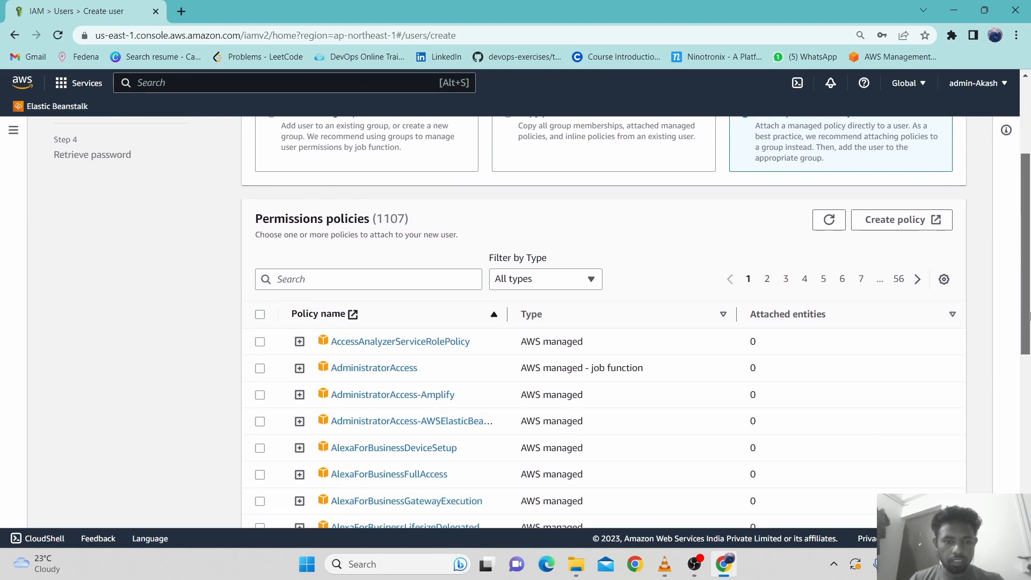
scroll(1029, 459, "down", 2)
scroll(1029, 459, "down", 5)
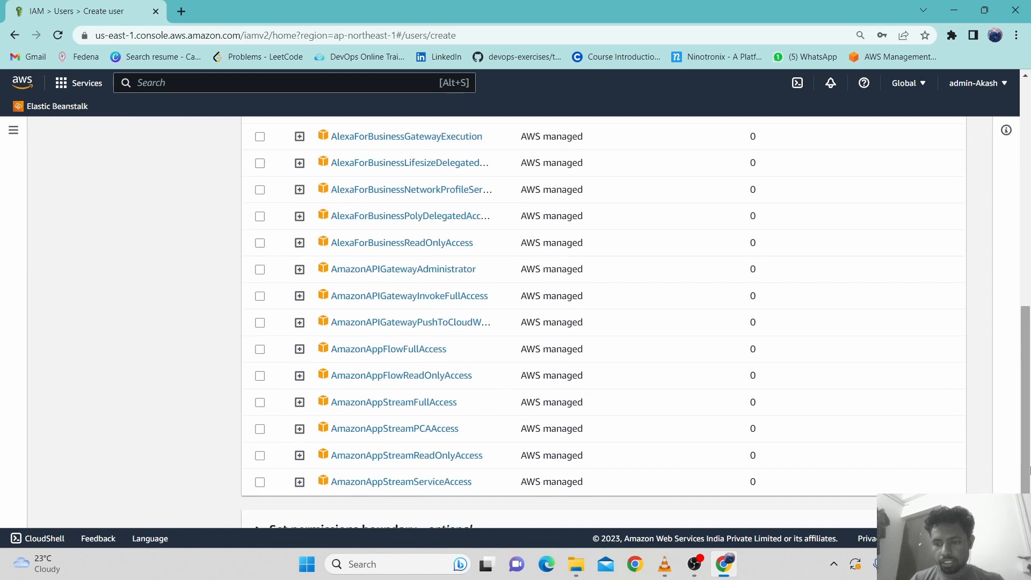
scroll(1029, 459, "down", 2)
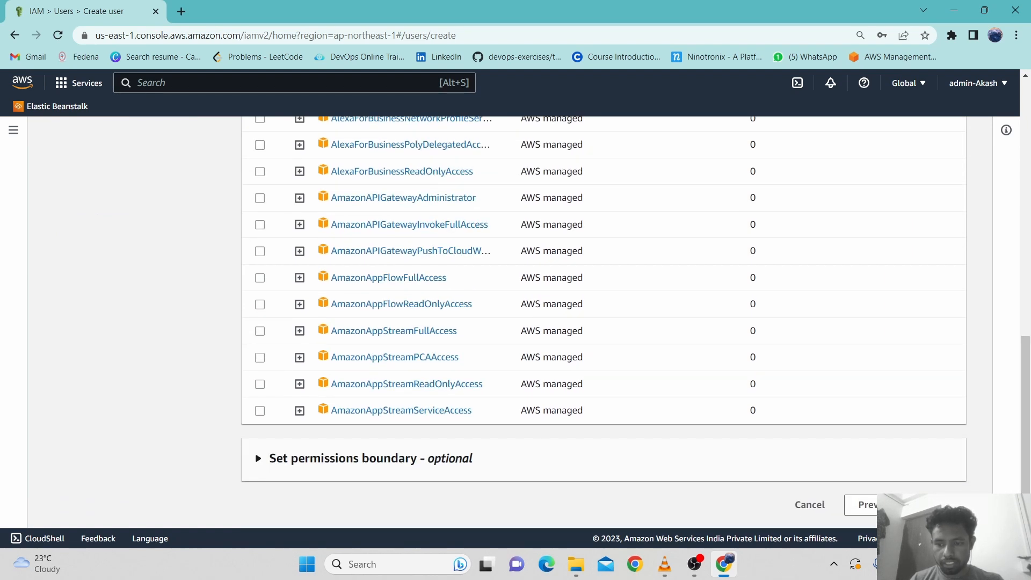
left_click(946, 505)
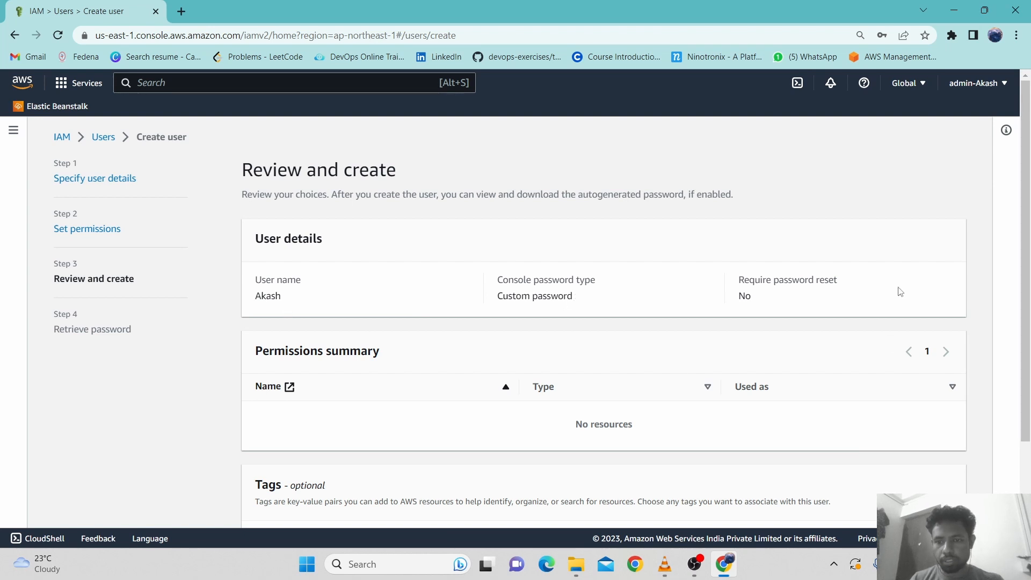
Step: Review the new user's settings and create the IAM user to reveal its sign-in credentials
left_click_drag(1029, 280, 1029, 391)
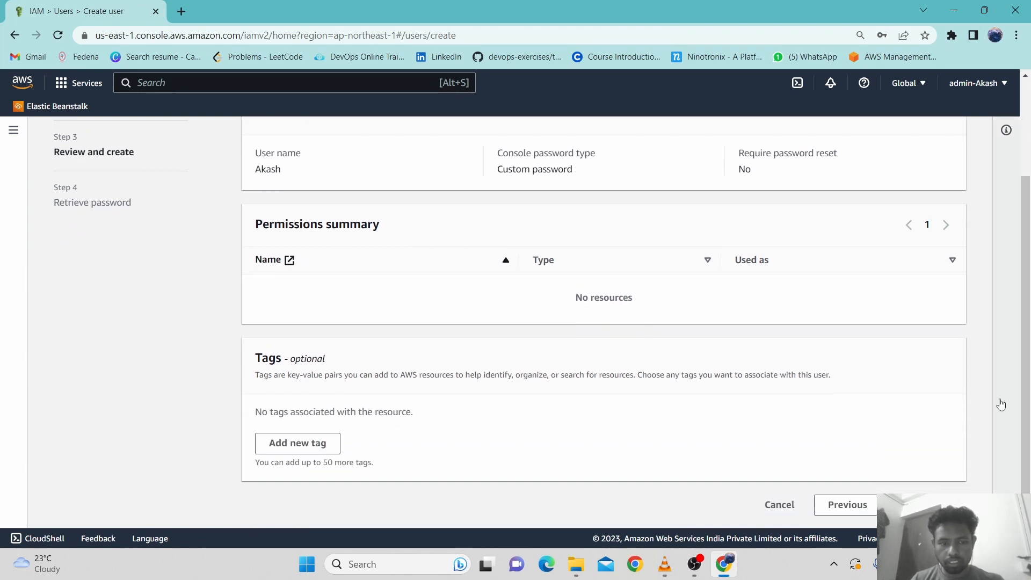
left_click(928, 505)
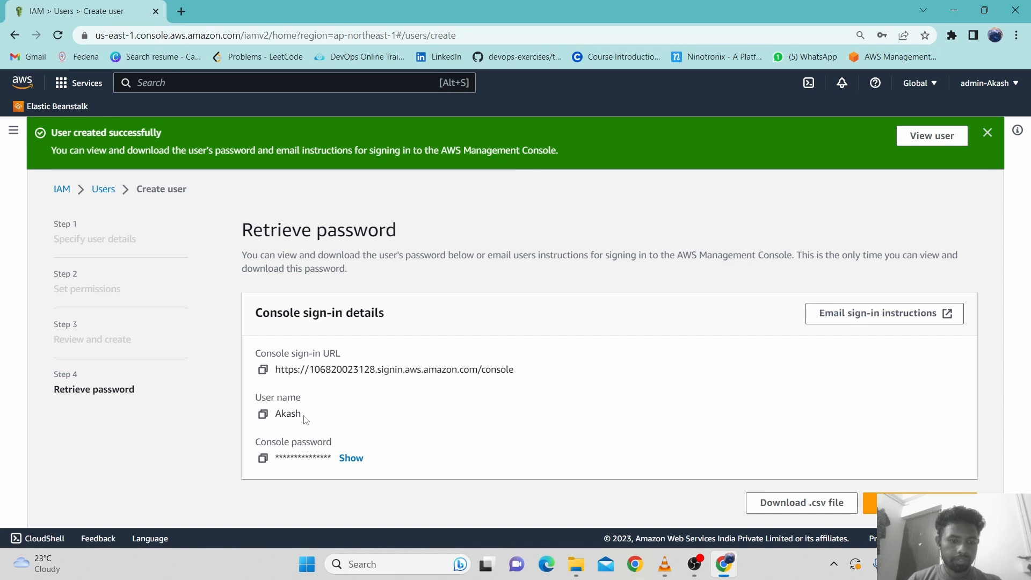
Step: Leave the Retrieve password page without viewing the password and return to the Users list
left_click_drag(302, 416, 277, 416)
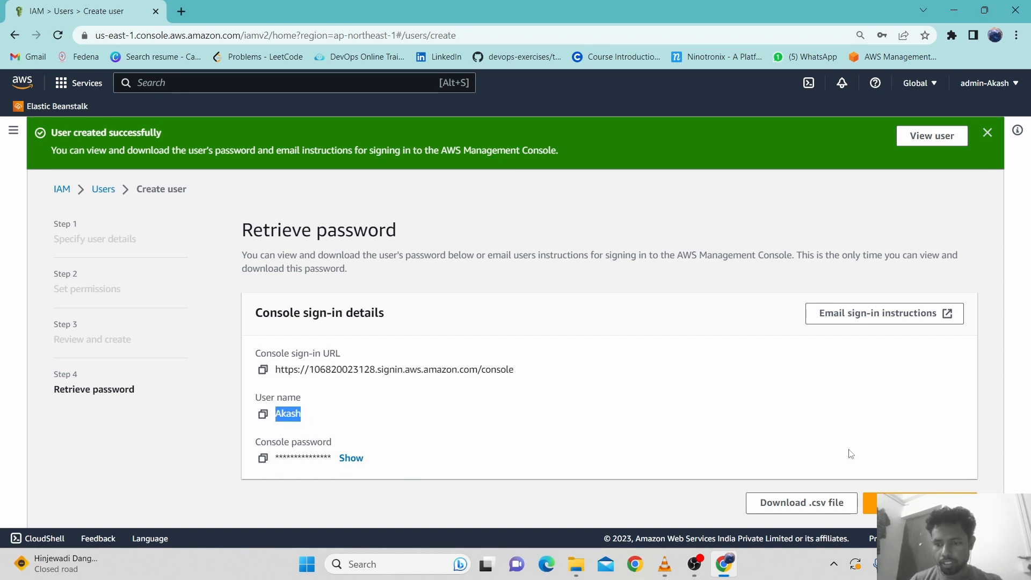
left_click(901, 500)
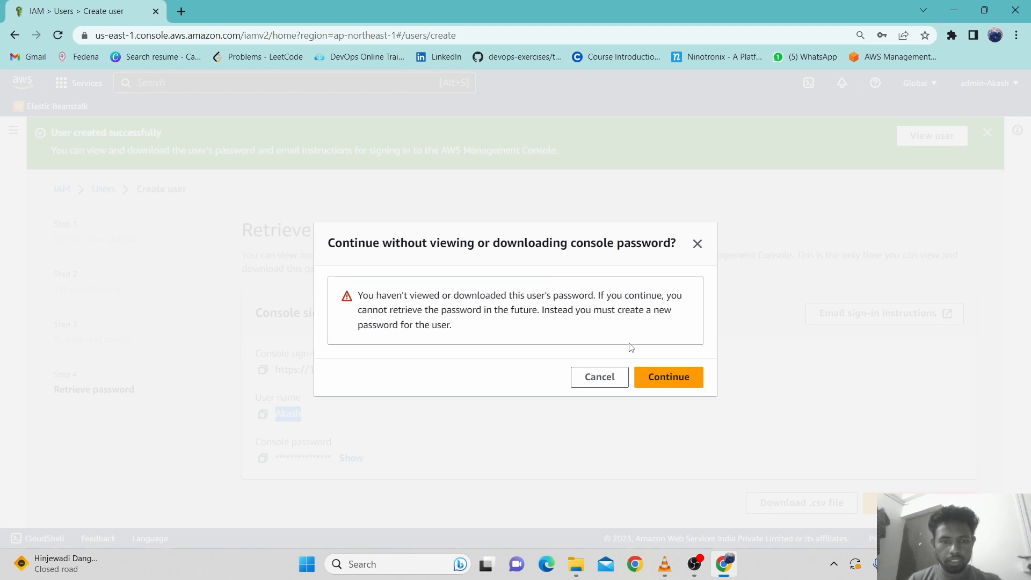
left_click(661, 375)
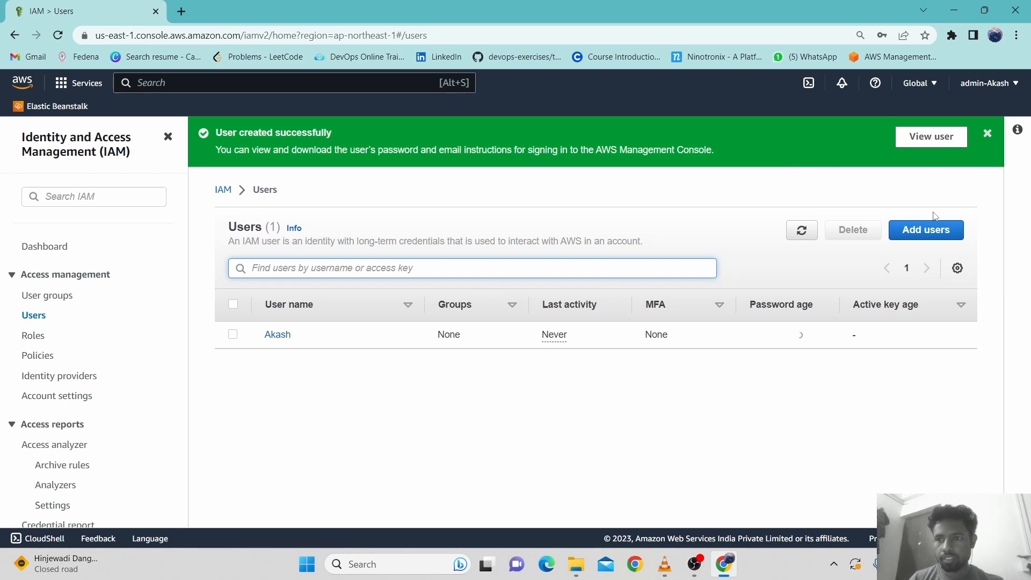
left_click(1017, 35)
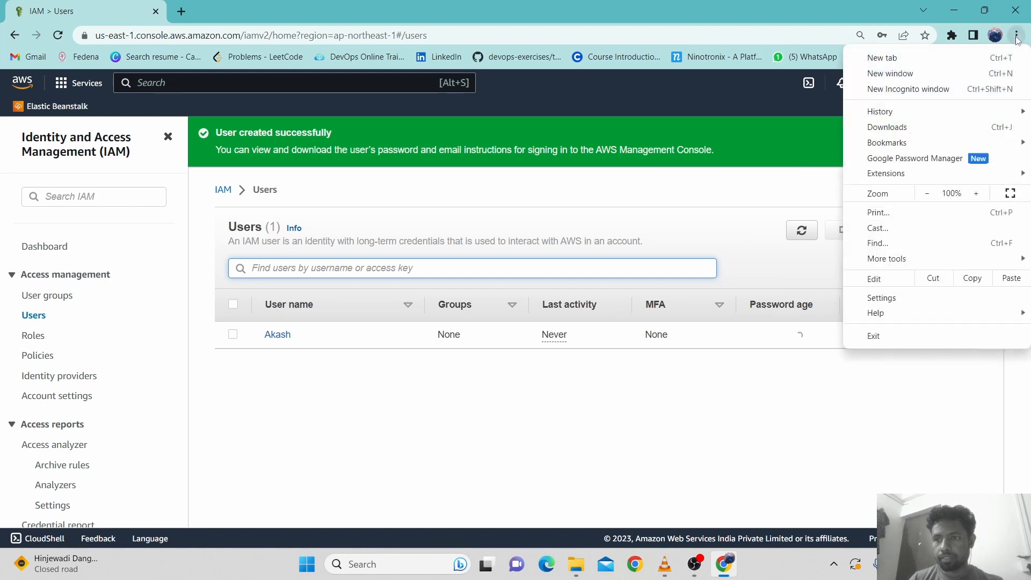
Step: In a new incognito window, search 'amazon', open the AWS site and reach its console sign-in page
left_click(935, 95)
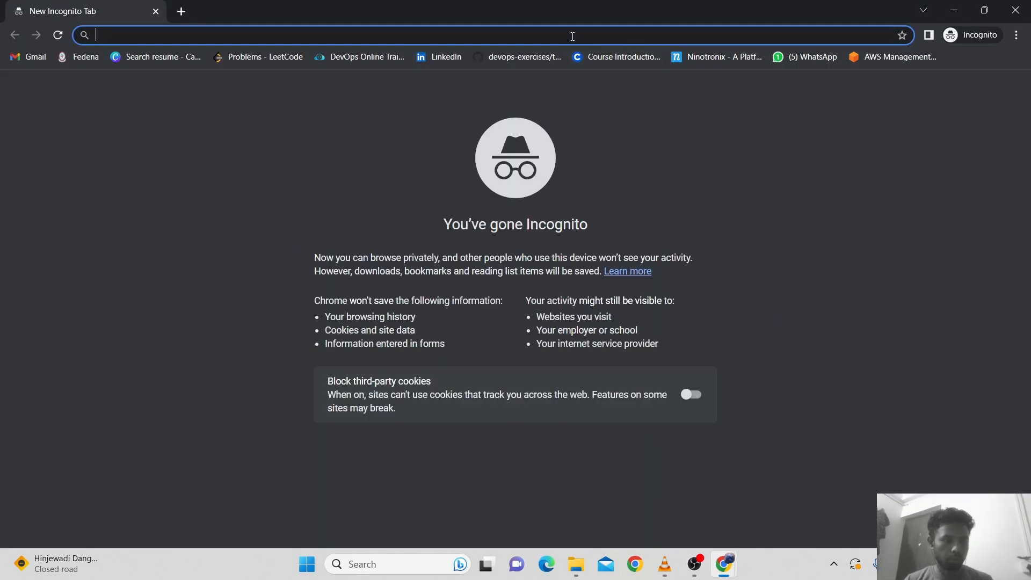
type("amazon")
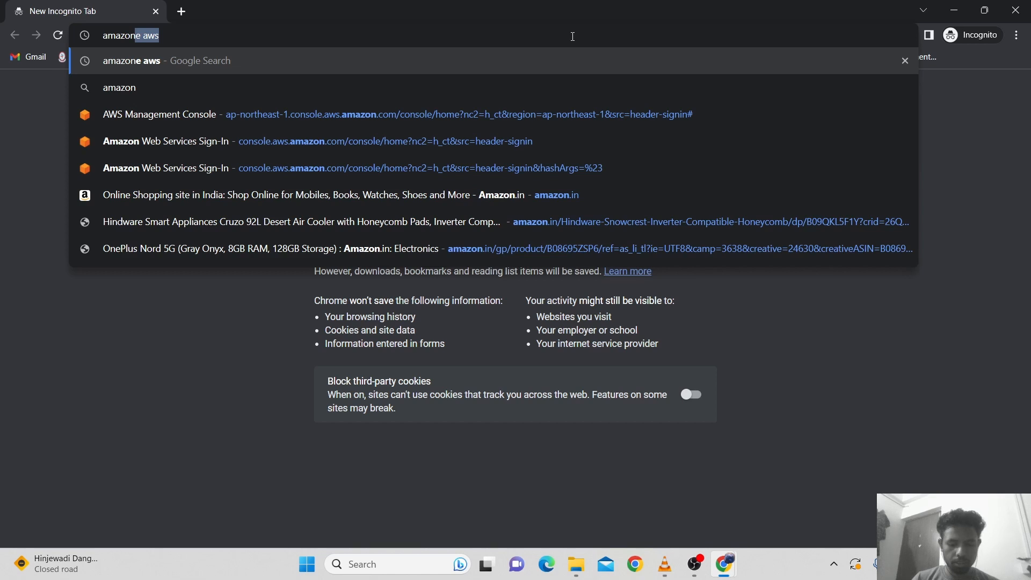
key("Return")
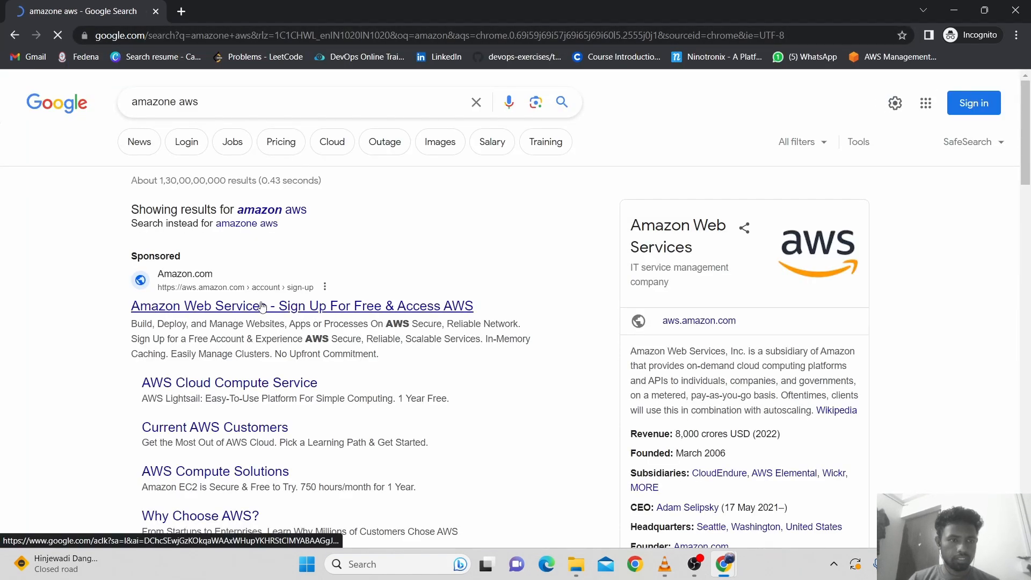
left_click(262, 307)
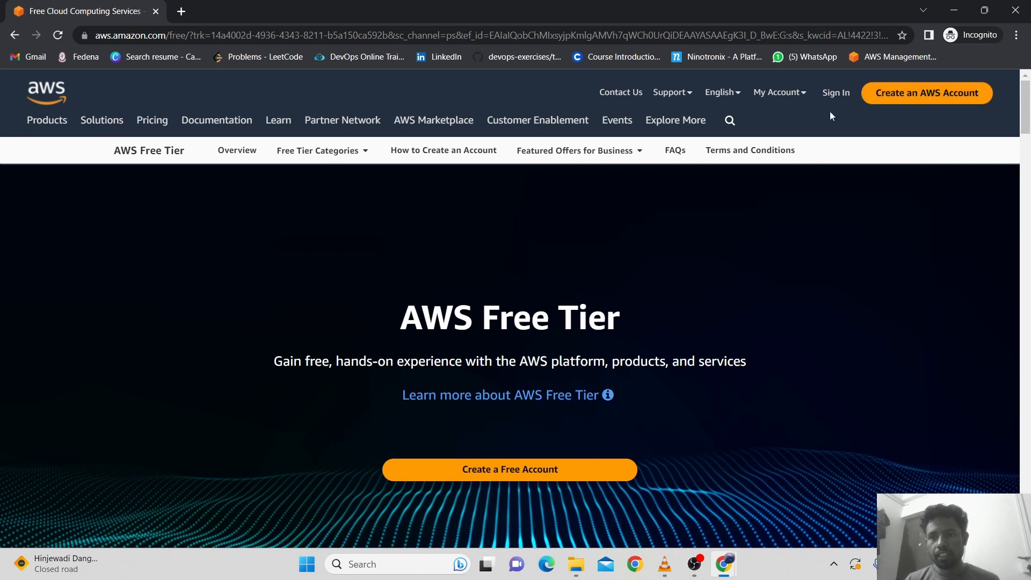
left_click(833, 95)
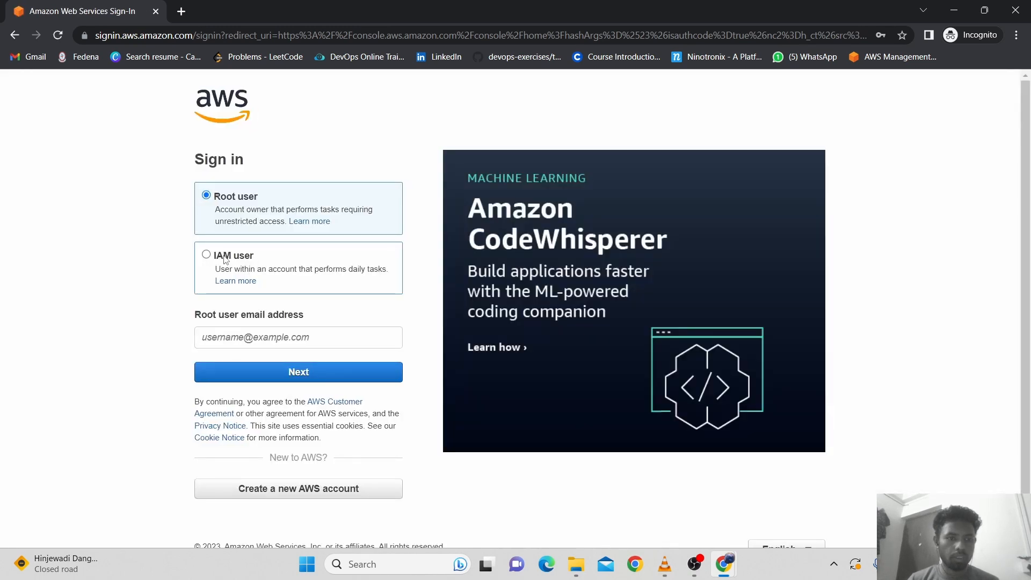
Step: Choose IAM user sign-in and paste the account ID copied from the admin account menu
left_click(207, 256)
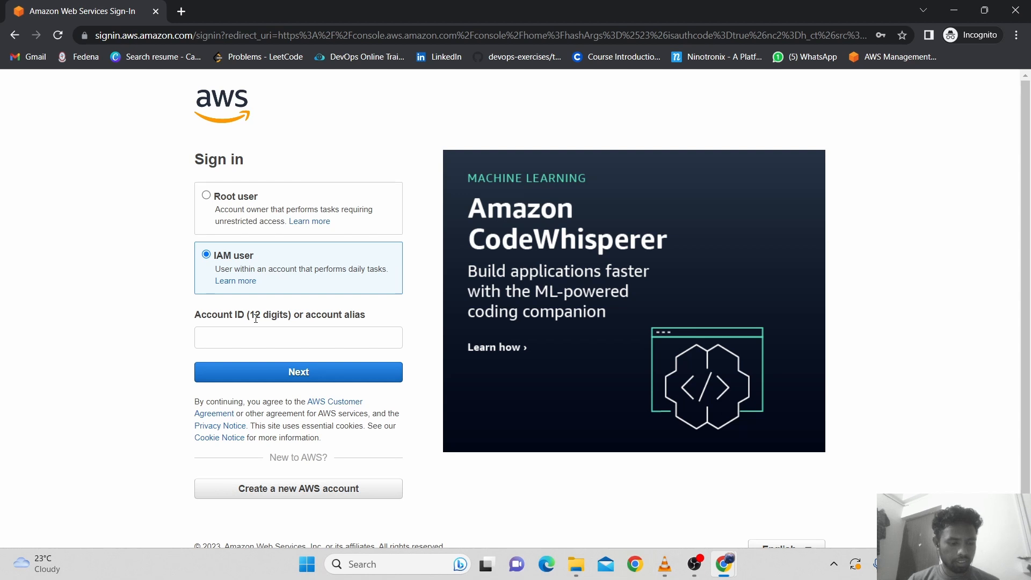
key("alt+Tab")
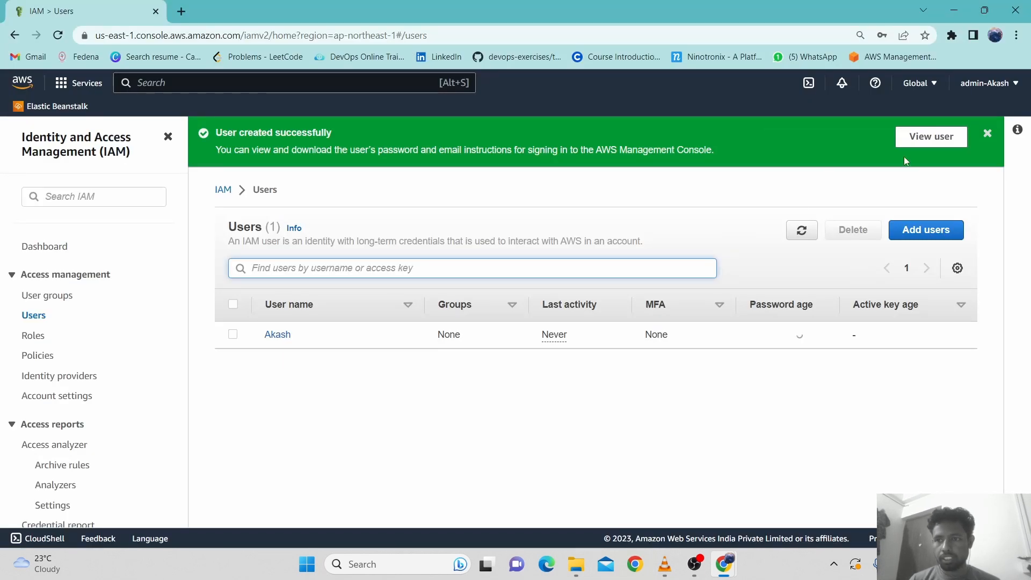
left_click(987, 83)
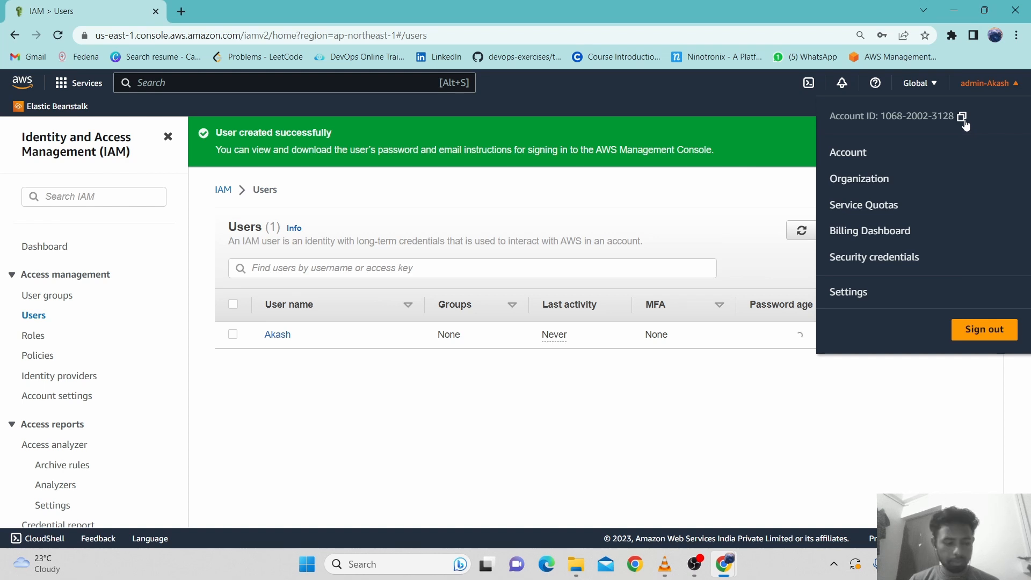
key("alt+Tab")
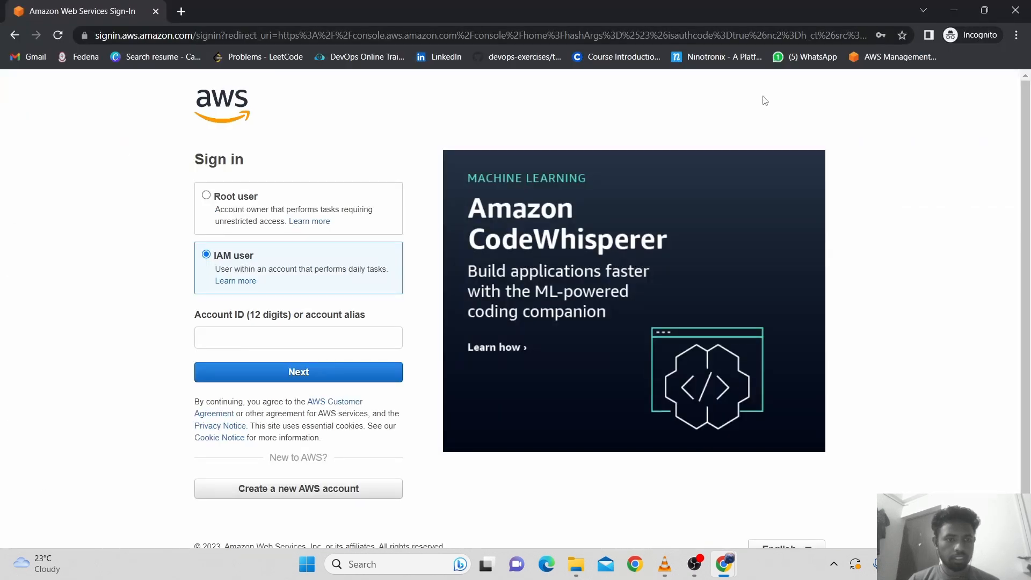
left_click(371, 330)
key("ctrl+v")
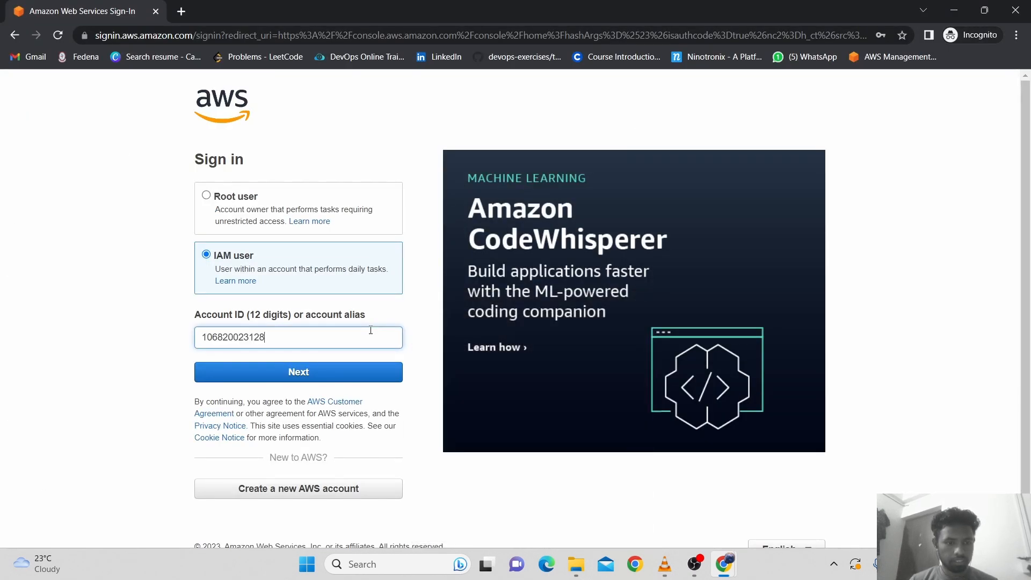
left_click(268, 380)
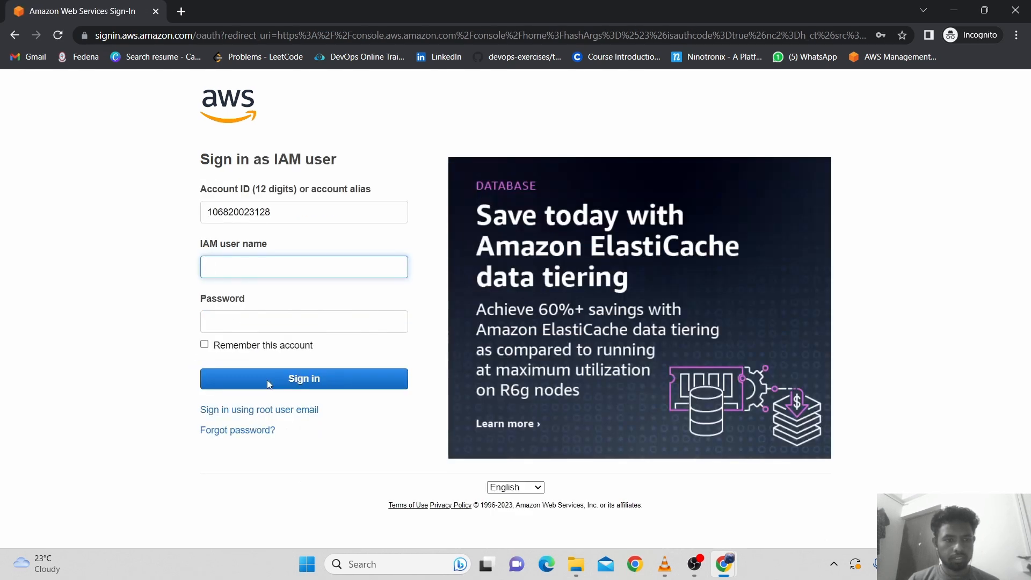
Step: Sign in with the new IAM user's name and password
type("Akash")
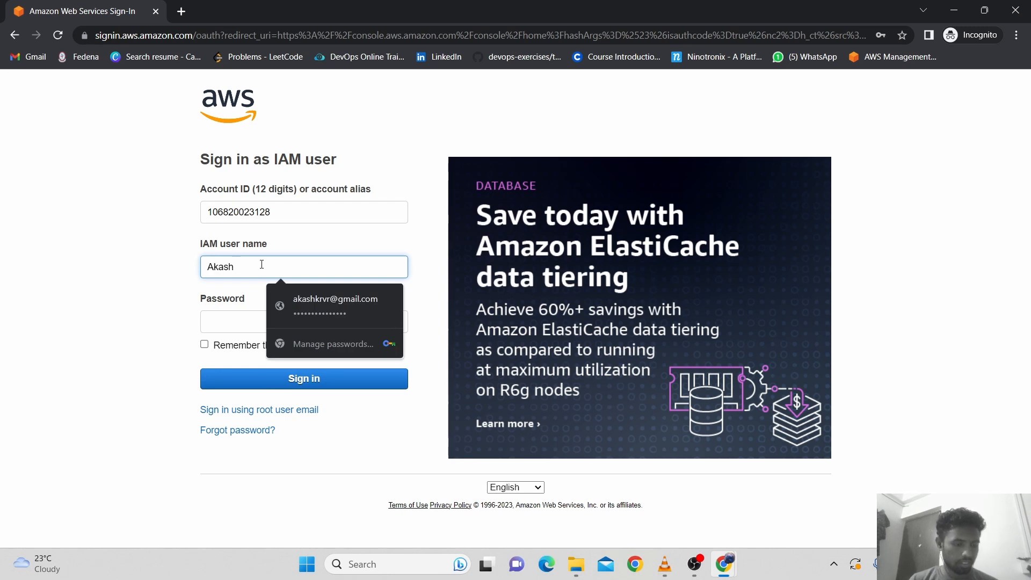
key("Tab")
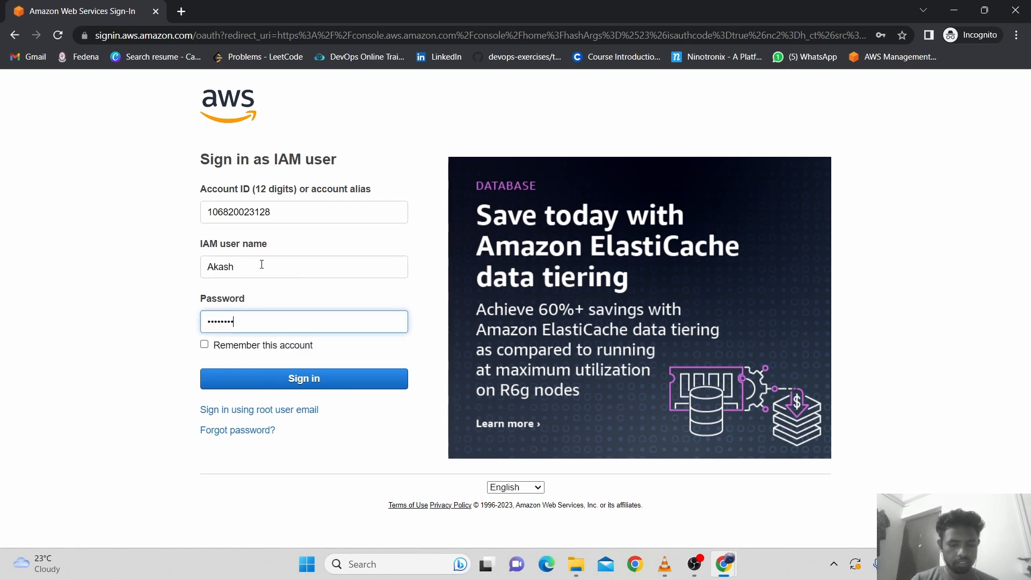
left_click(293, 383)
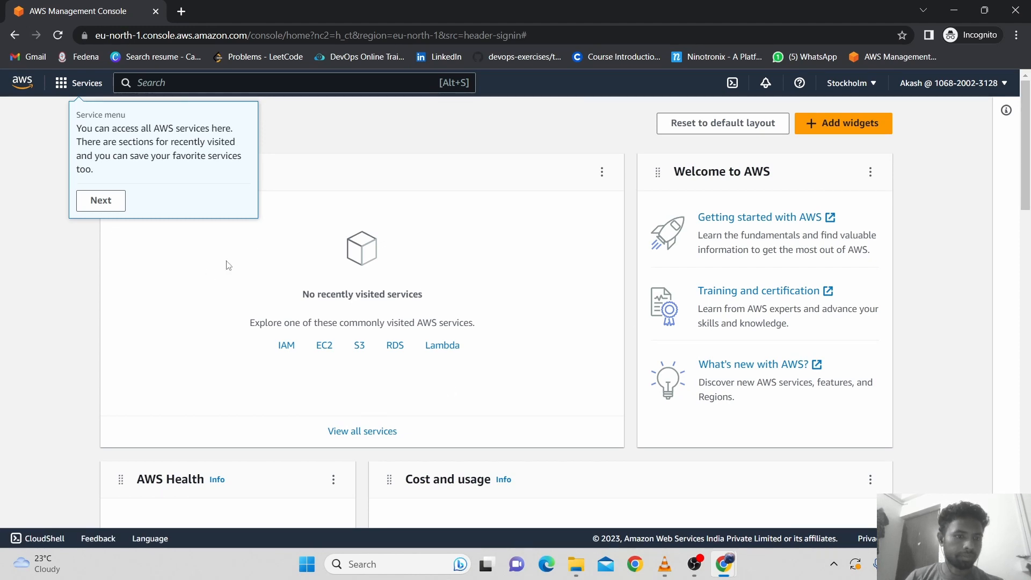
Step: Skip past the Next and Done tour tips, then open EC2 from the commonly visited services
left_click(102, 203)
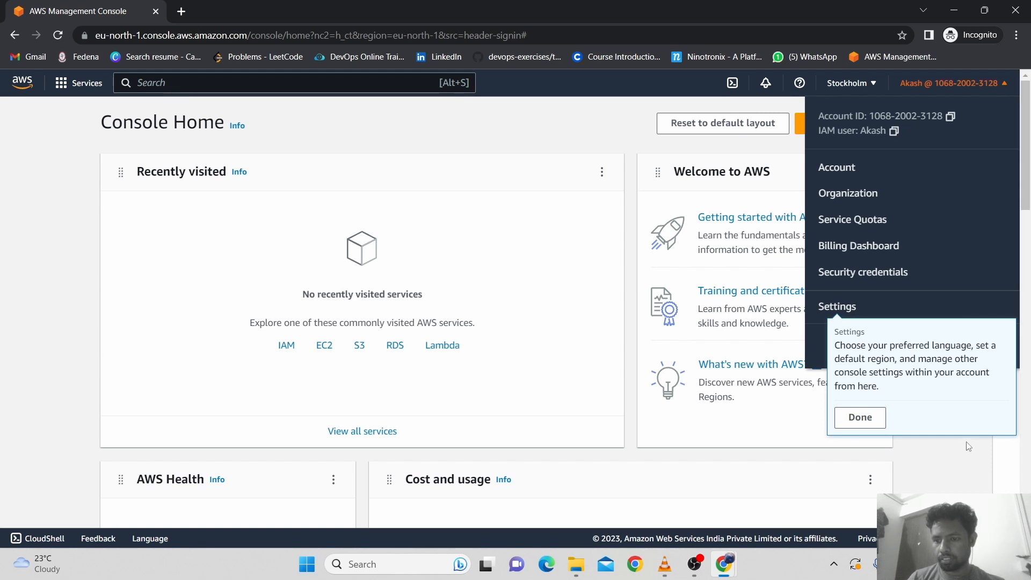
left_click(961, 485)
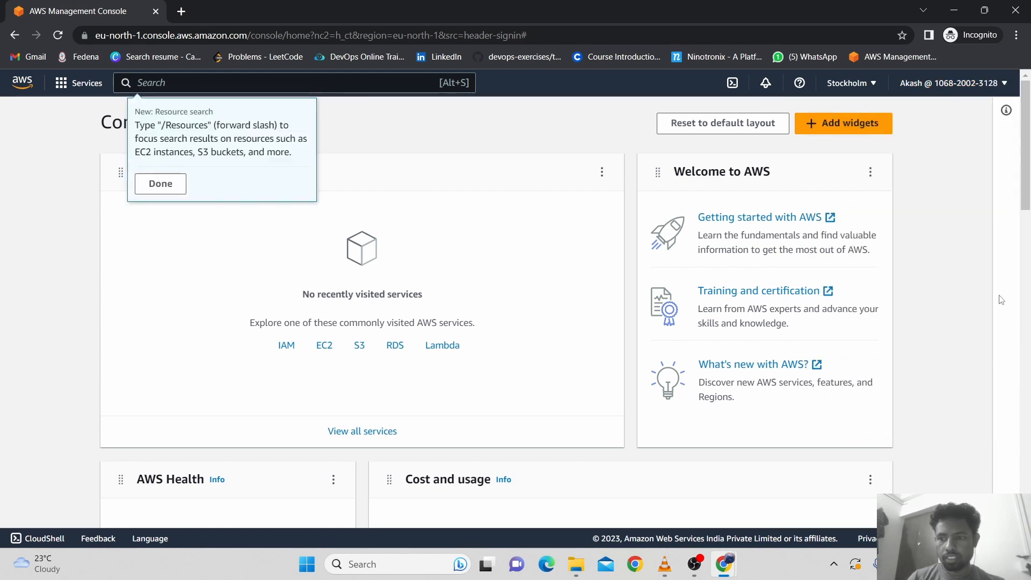
mouse_move(1028, 187)
left_mouse_down()
mouse_move(1030, 224)
mouse_move(1029, 187)
left_mouse_up()
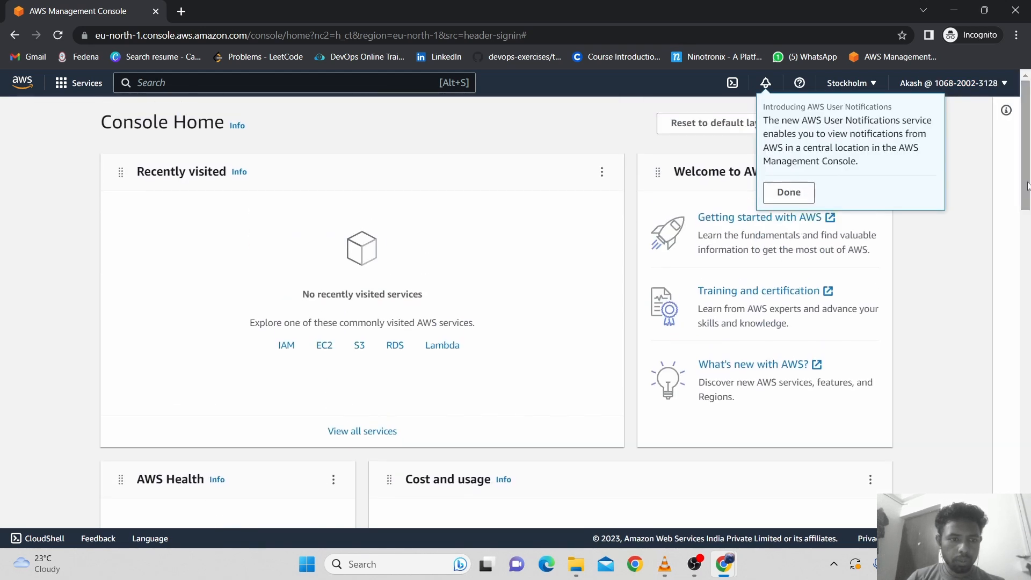
left_click(319, 350)
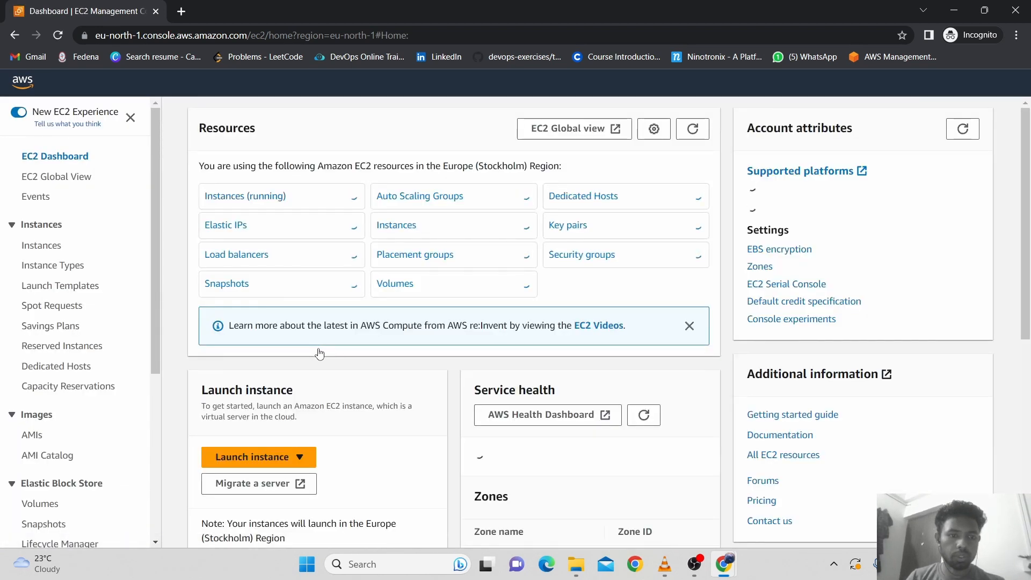
Step: Choose 'Launch instance' from the Launch instance dropdown and close the notifications tip
left_click(241, 459)
left_click(241, 457)
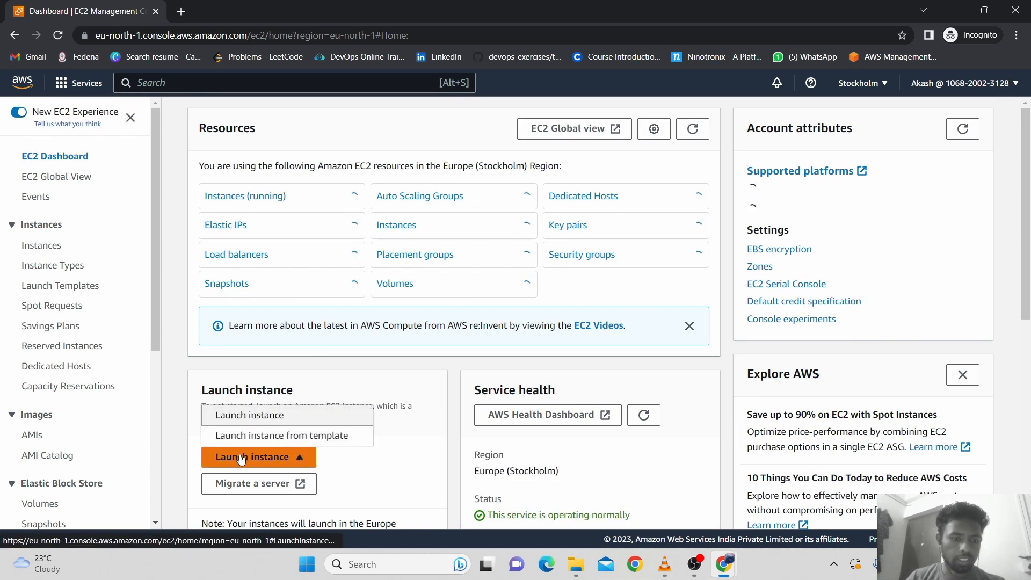
left_click(263, 414)
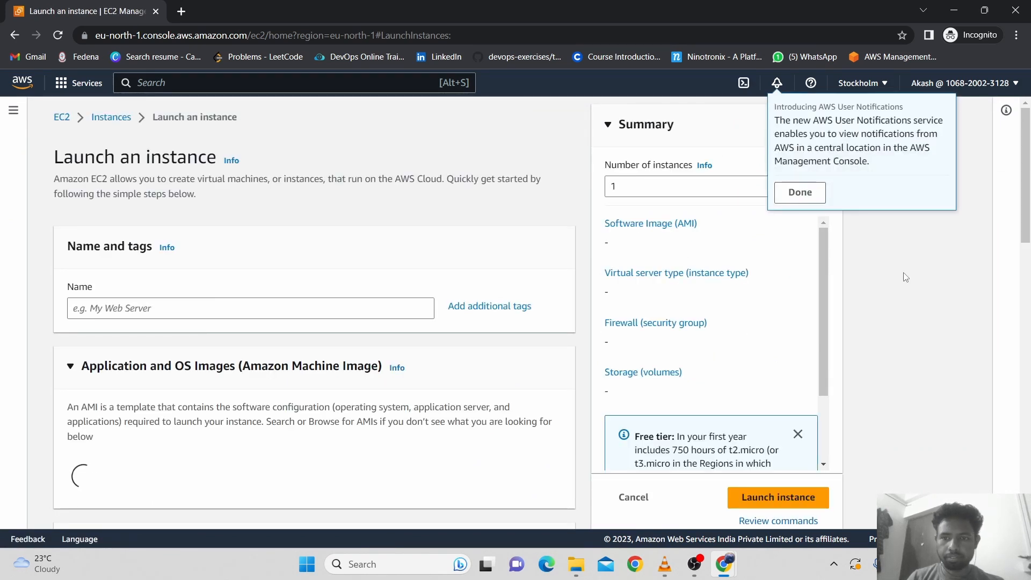
left_click(800, 192)
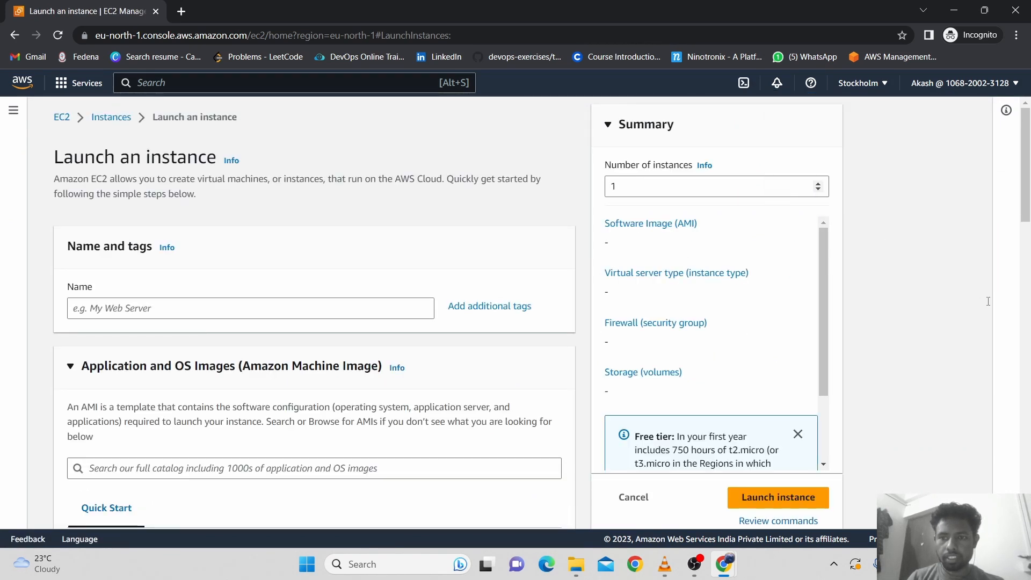
scroll(1030, 292, "down", 7)
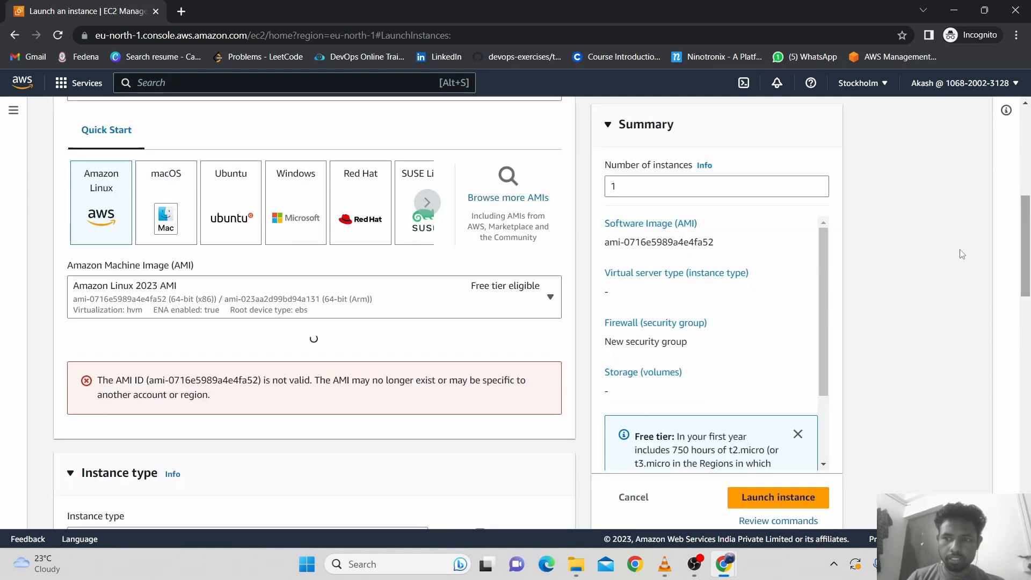
scroll(1030, 260, "up", 7)
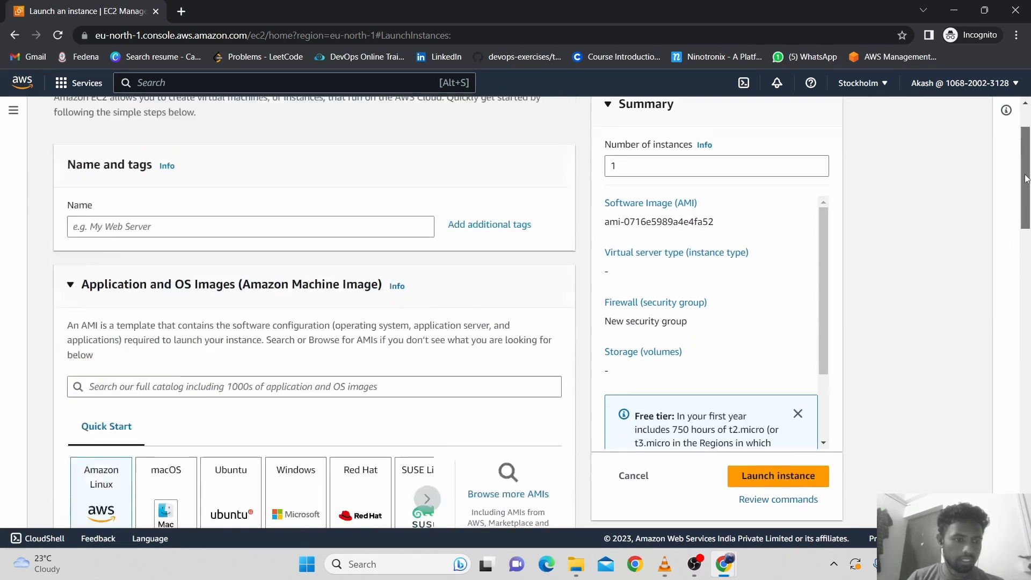
Step: Name the instance 'Am' and select the Ubuntu OS image
left_click(381, 314)
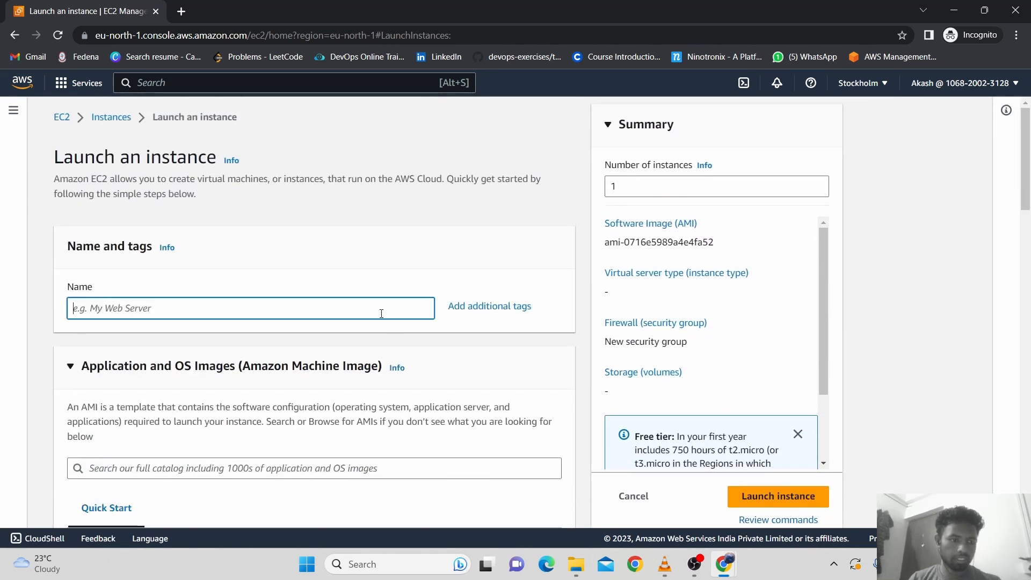
type("Amazon")
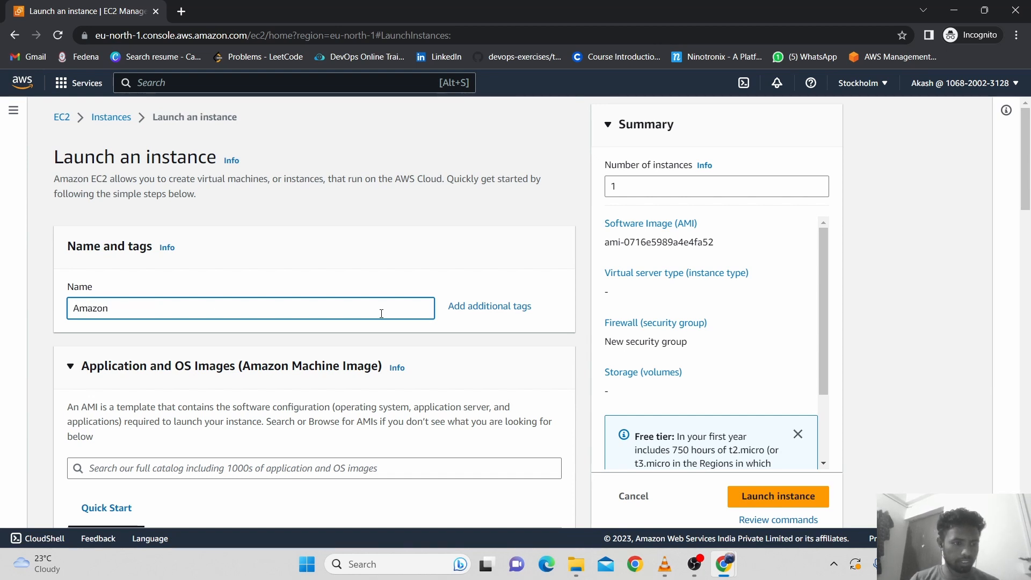
key("Tab")
key("Tab")
key("Tab")
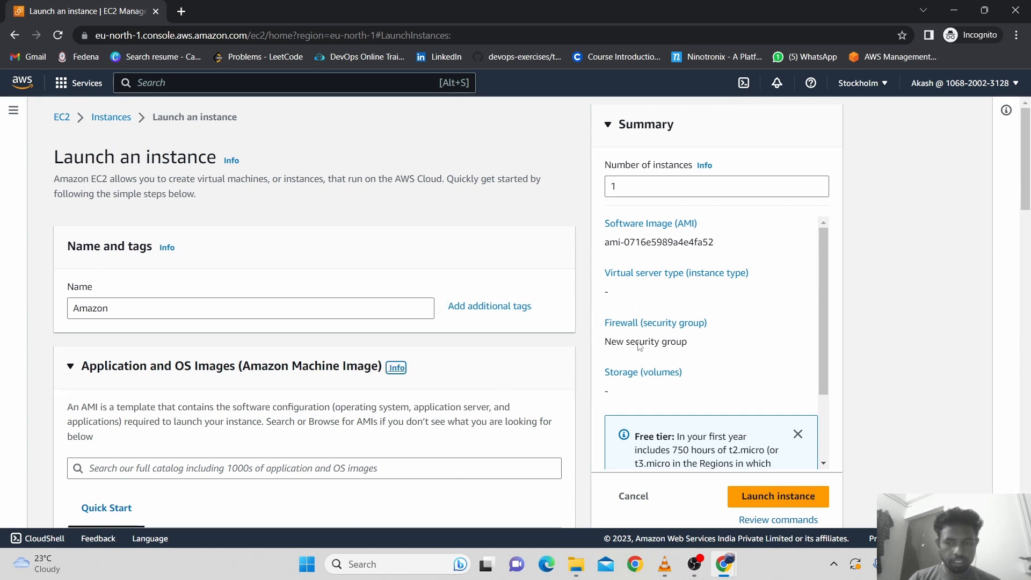
left_click_drag(1025, 161, 1025, 218)
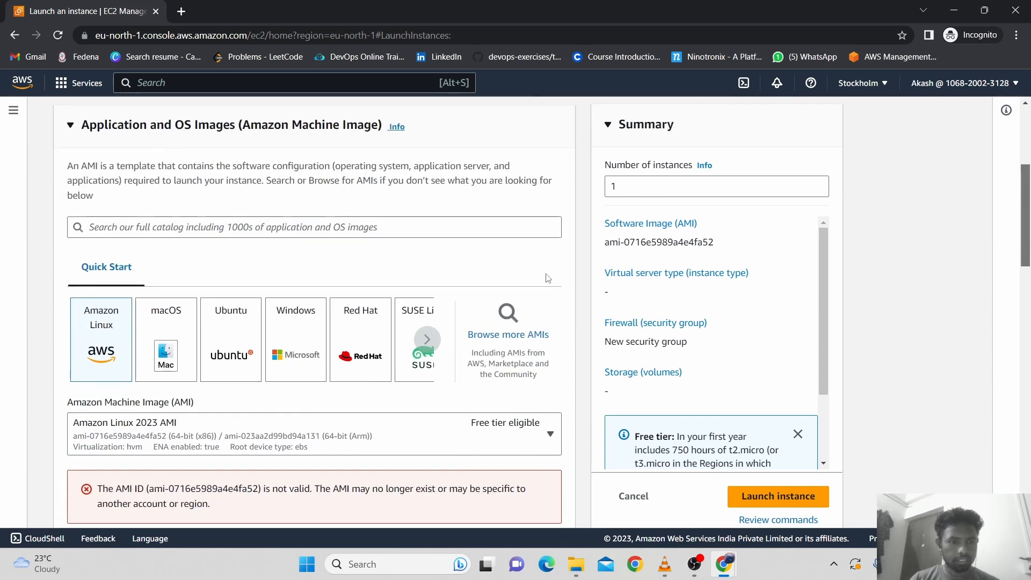
left_click(241, 341)
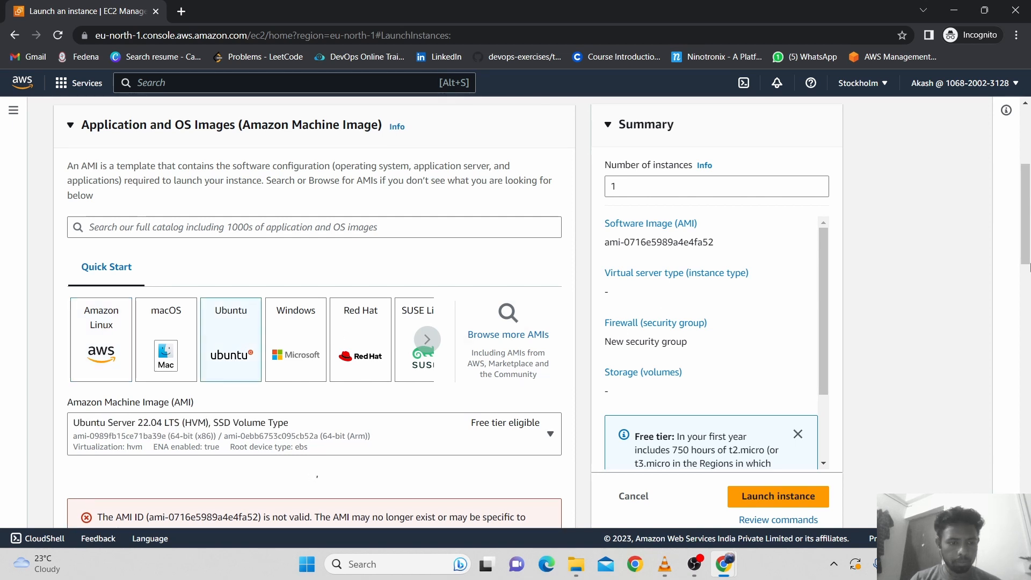
Step: Check the instance type list, which fails to load, then attempt to launch the instance
scroll(1028, 268, "down", 10)
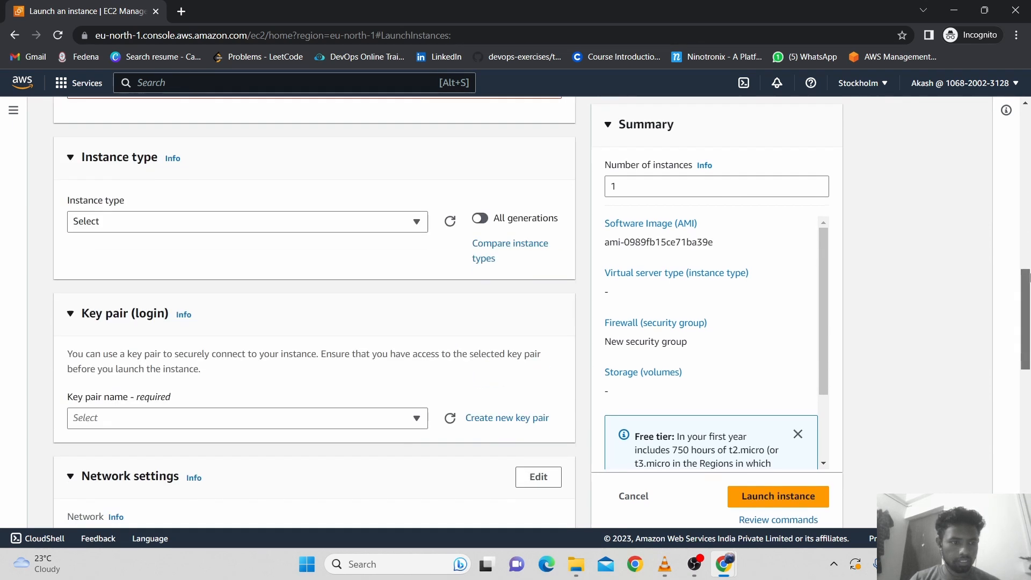
left_click_drag(1028, 288, 1027, 255)
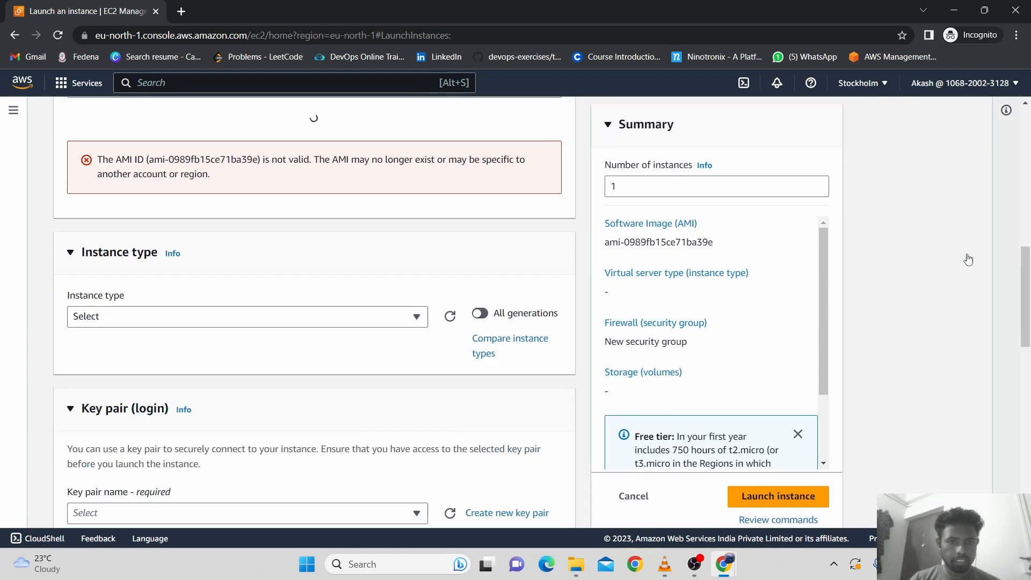
left_click(417, 318)
left_click(417, 320)
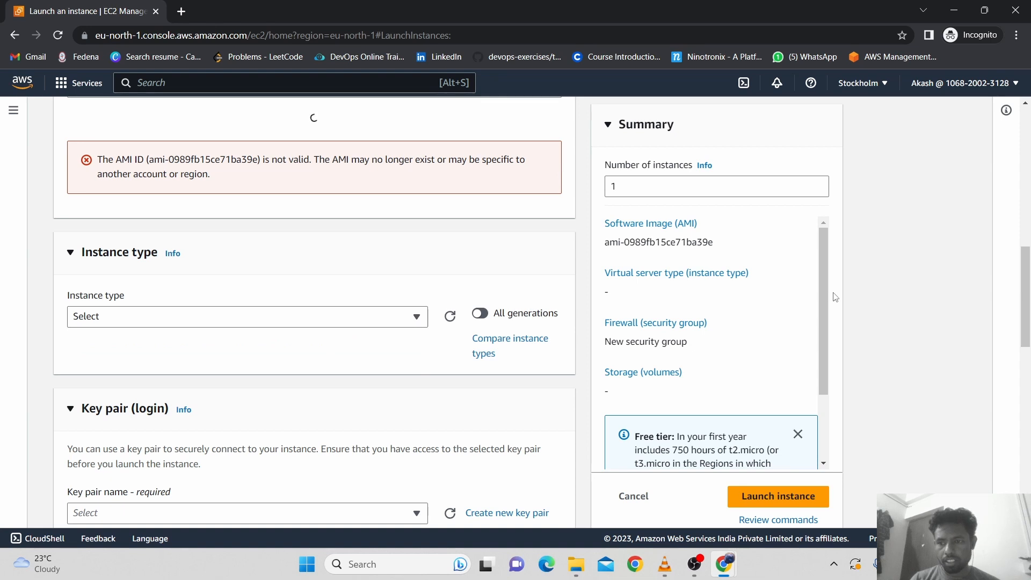
left_click_drag(1029, 317, 1029, 388)
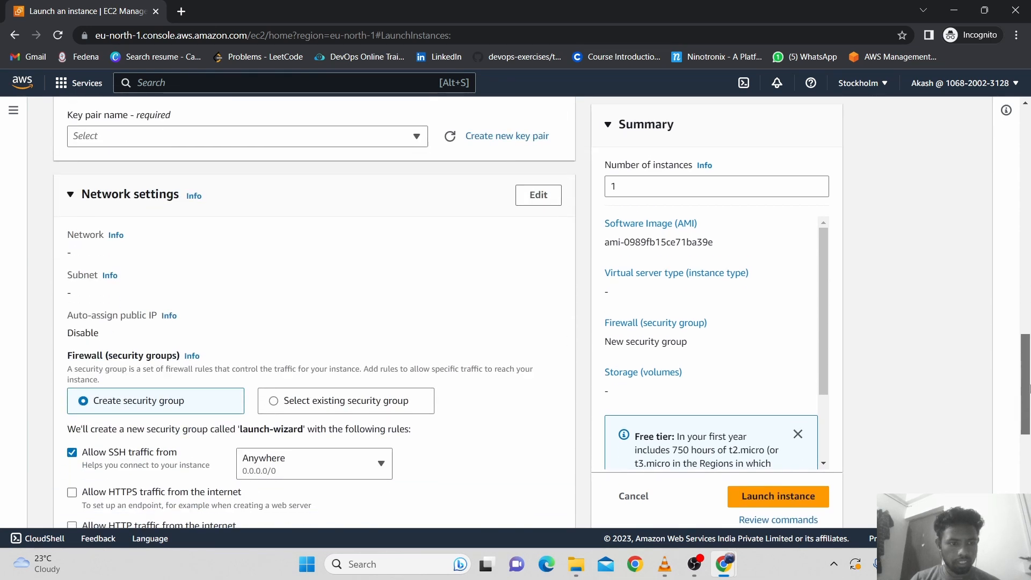
left_click(794, 502)
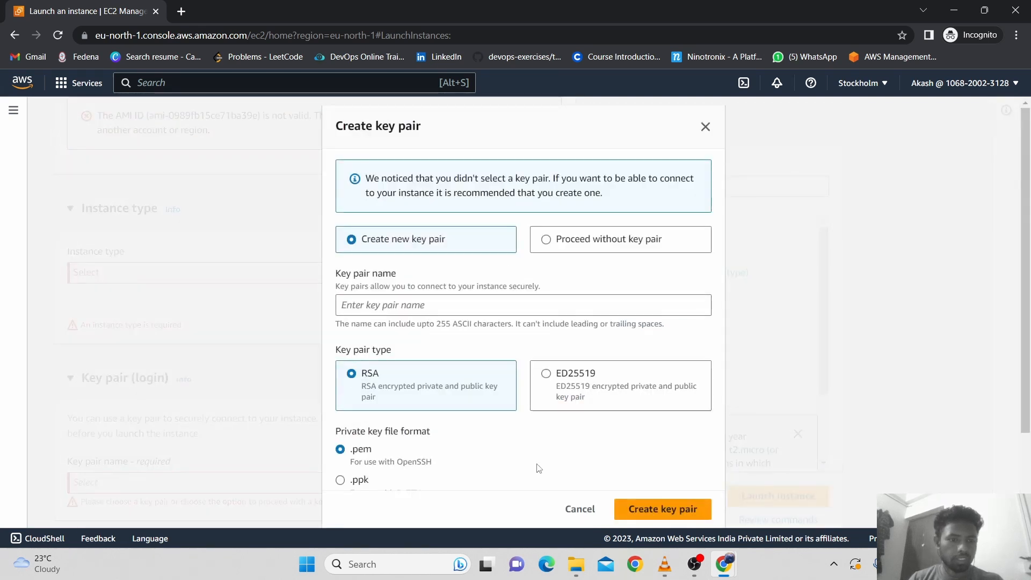
Step: Try creating a key pair named 'hello', then close the dialog after the not-authorized error
left_click(637, 515)
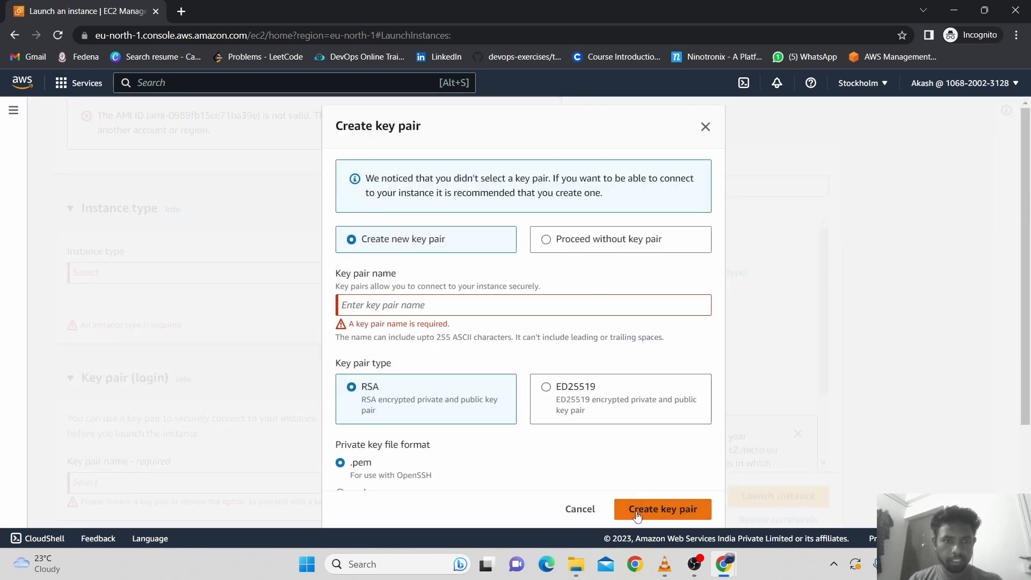
left_click(479, 310)
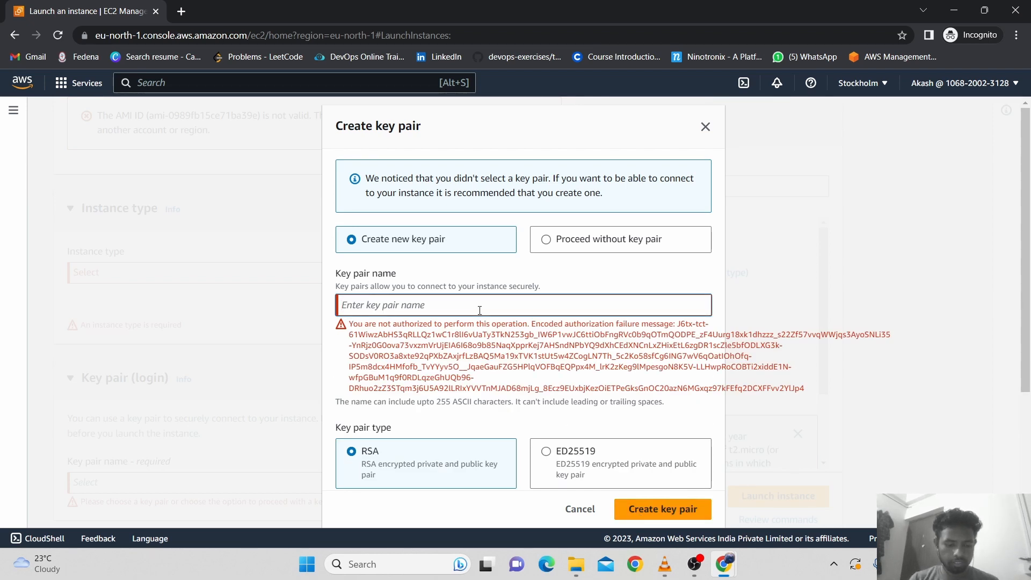
type("hello")
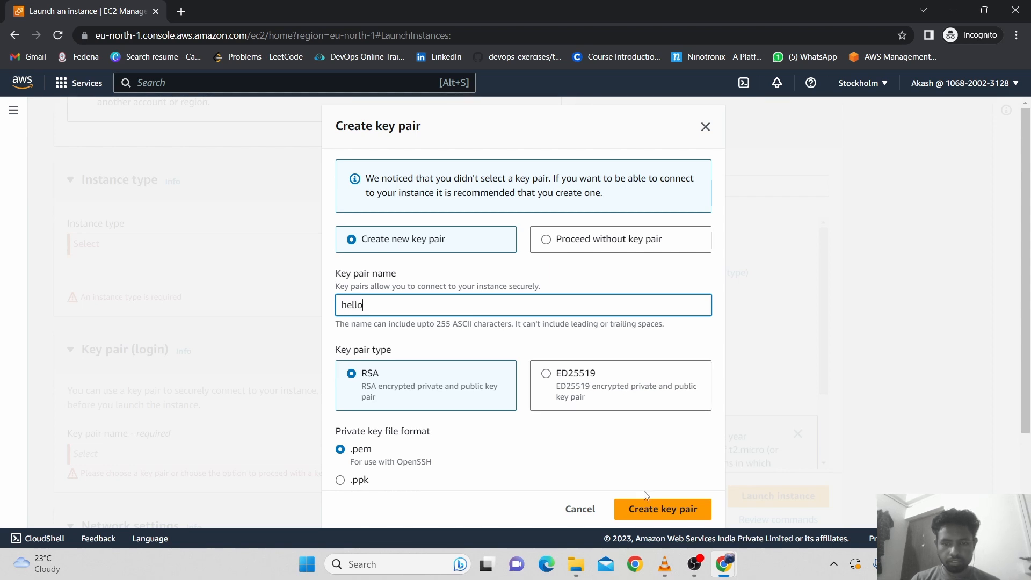
left_click(655, 508)
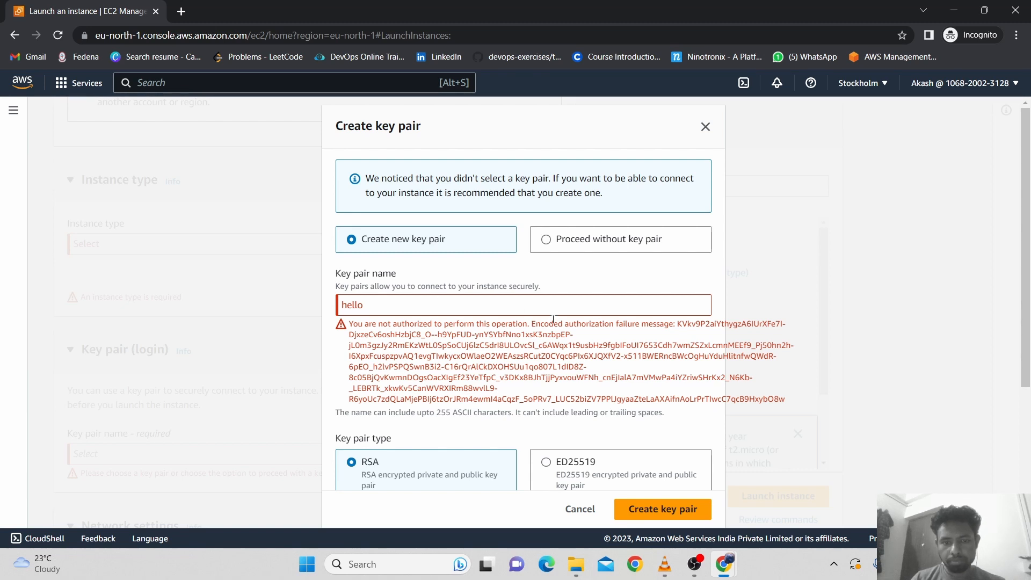
left_click(705, 126)
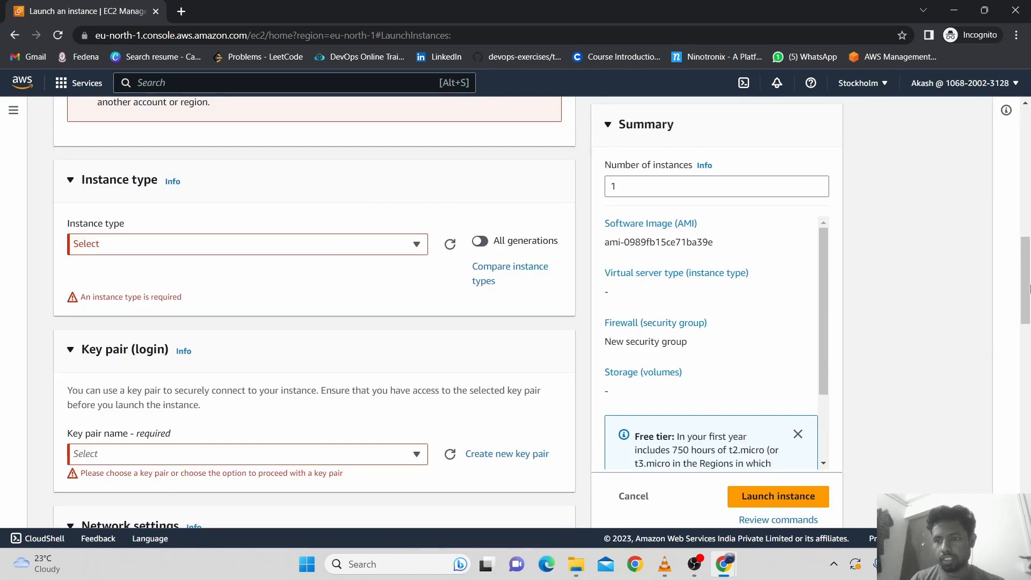
Step: Open the new IAM user's details page from the Users list
left_click_drag(1029, 289, 1030, 182)
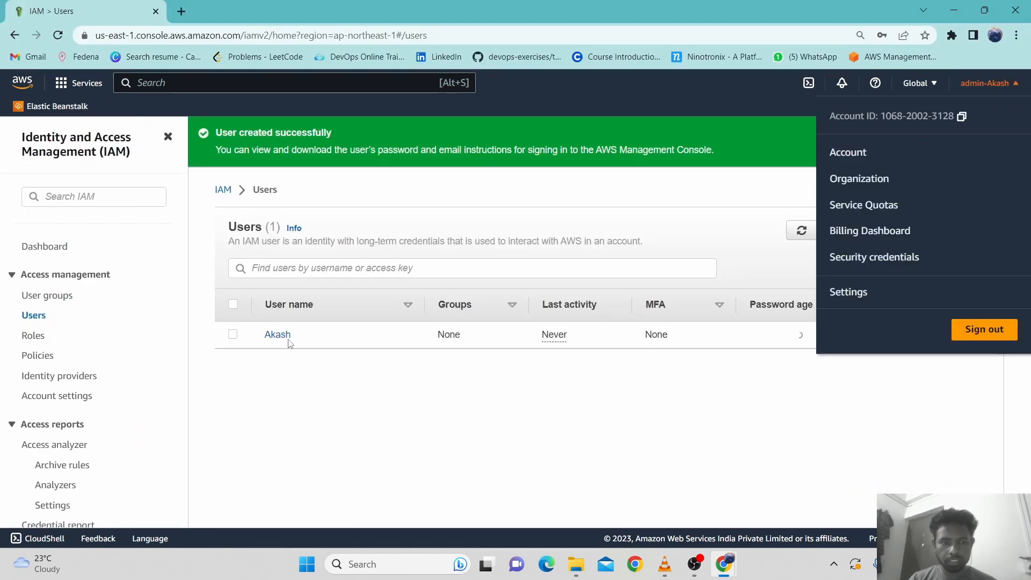
left_click(279, 337)
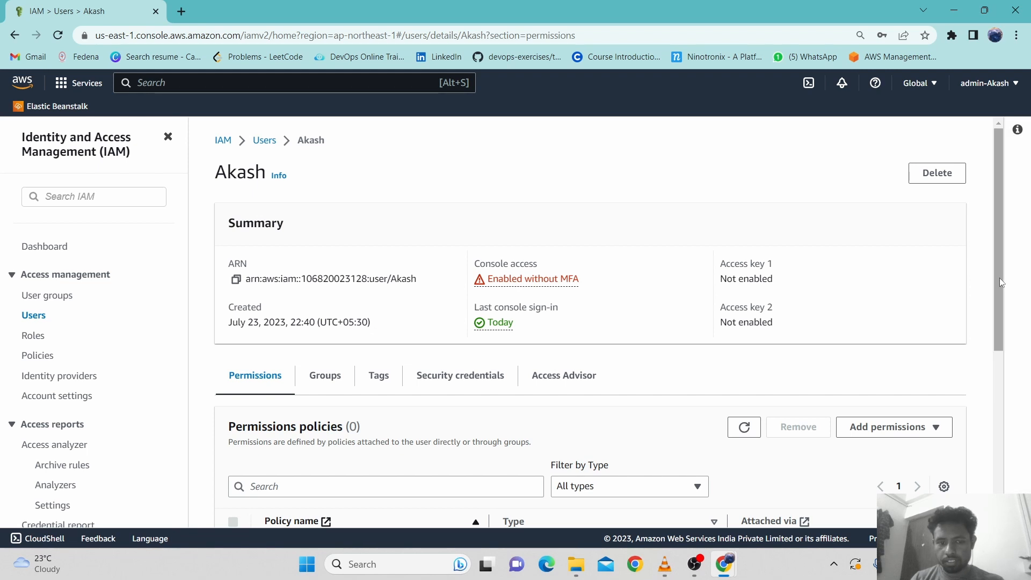
Step: Choose Add permissions from the Add permissions dropdown on the user's Permissions tab
left_click_drag(1000, 278, 1002, 302)
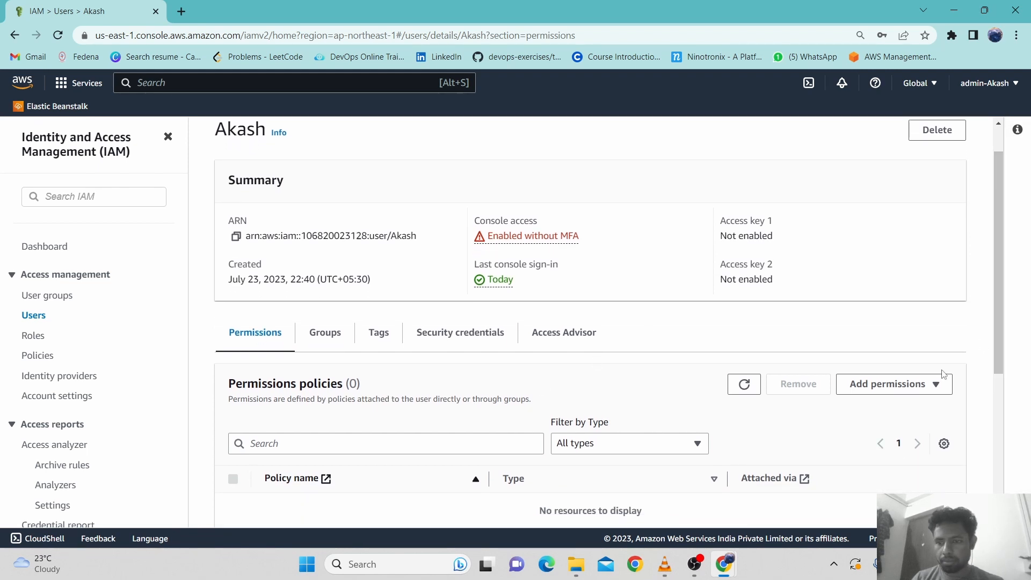
left_click(931, 385)
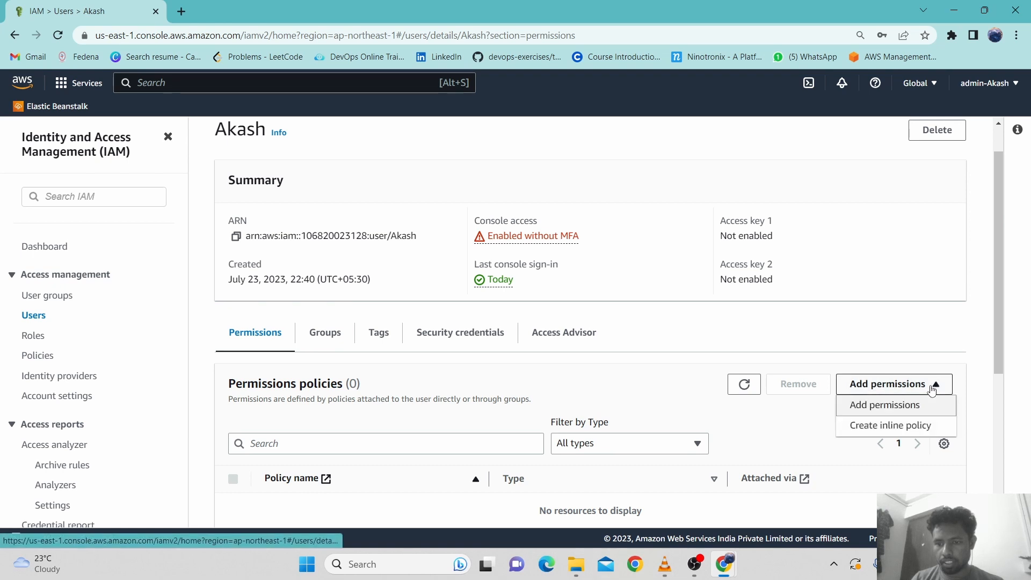
left_click(904, 413)
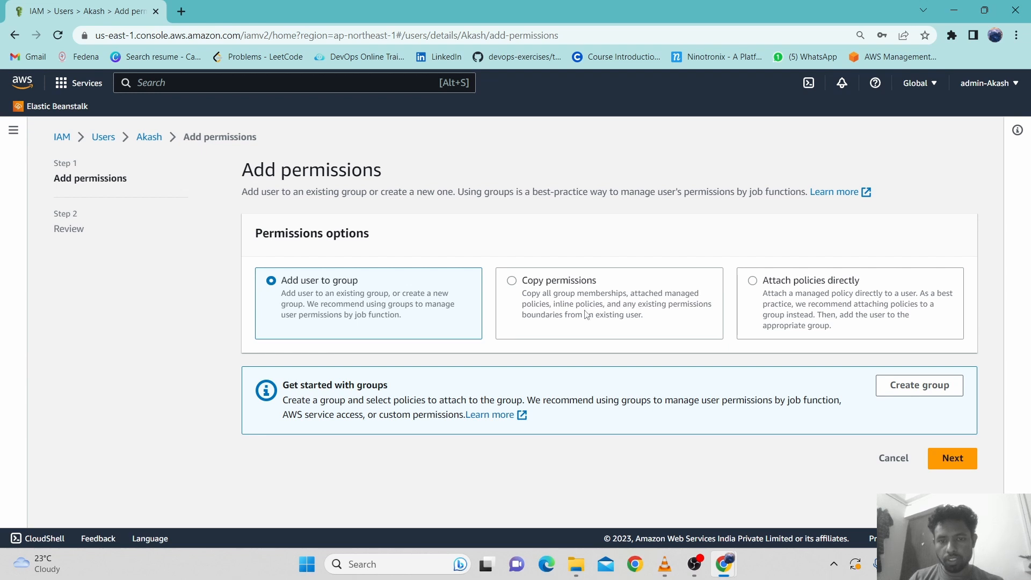
Step: Select Attach policies directly and view AdministratorAccess details in a separate tab
left_click(796, 291)
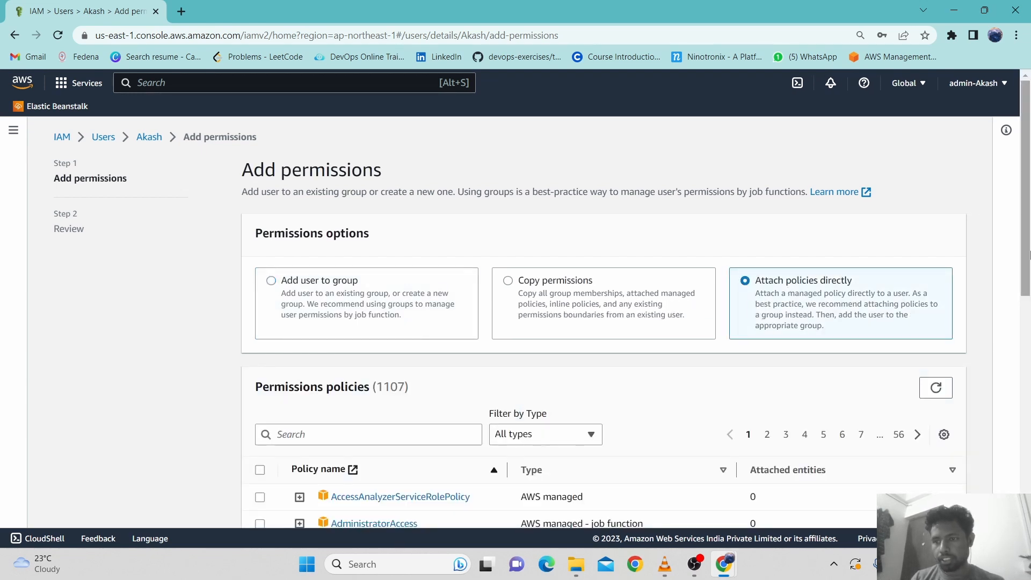
scroll(1028, 252, "down", 3)
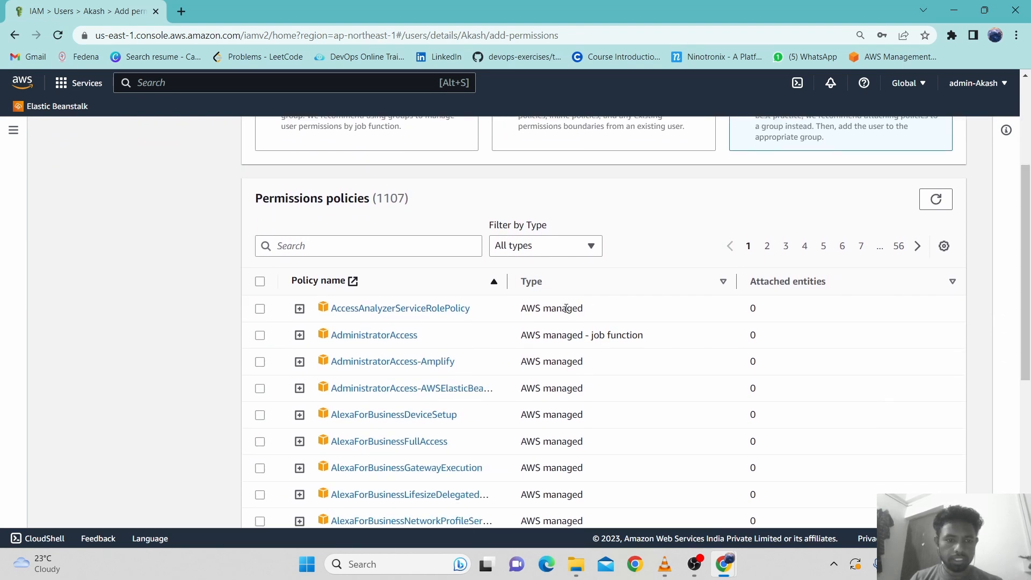
left_click(357, 247)
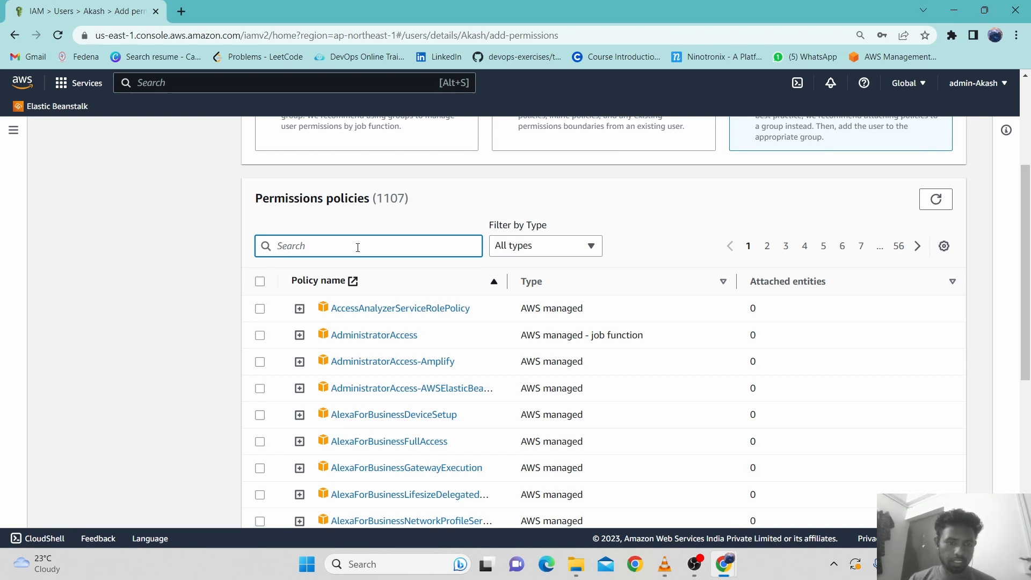
left_click(357, 337)
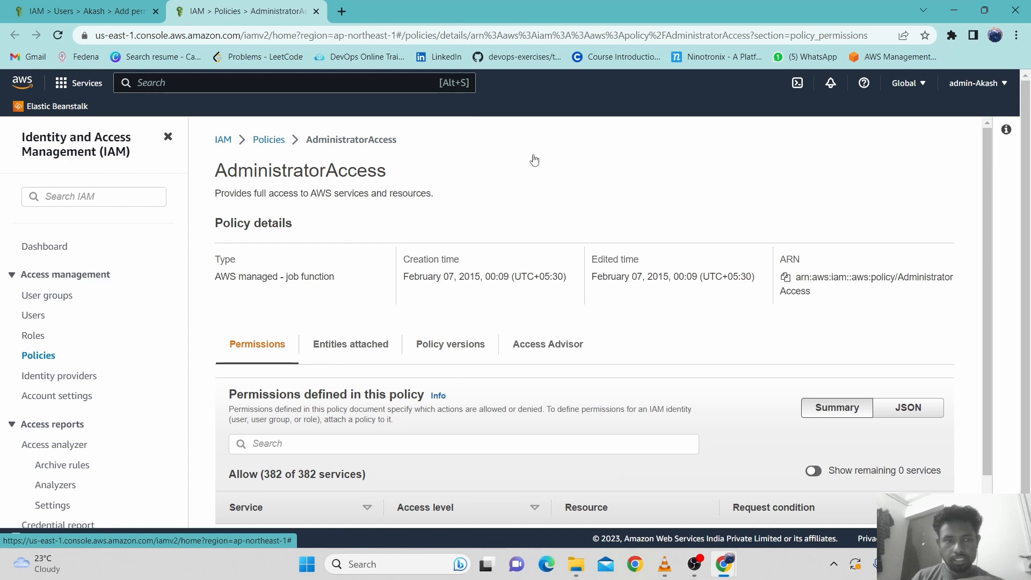
left_click(100, 7)
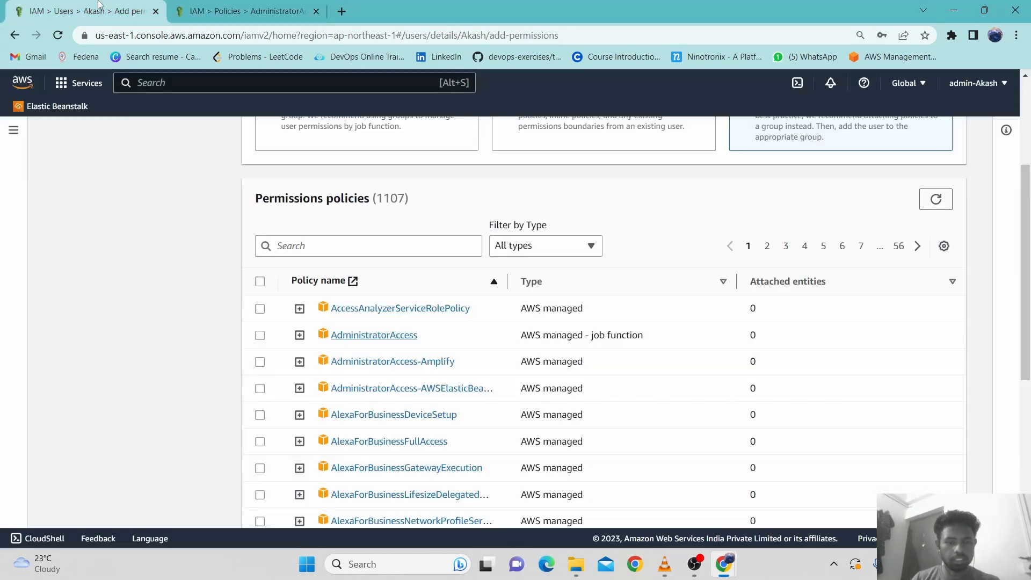
Step: Expand AdministratorAccess to review its Allow-all JSON, then tick it for attaching
left_click(299, 334)
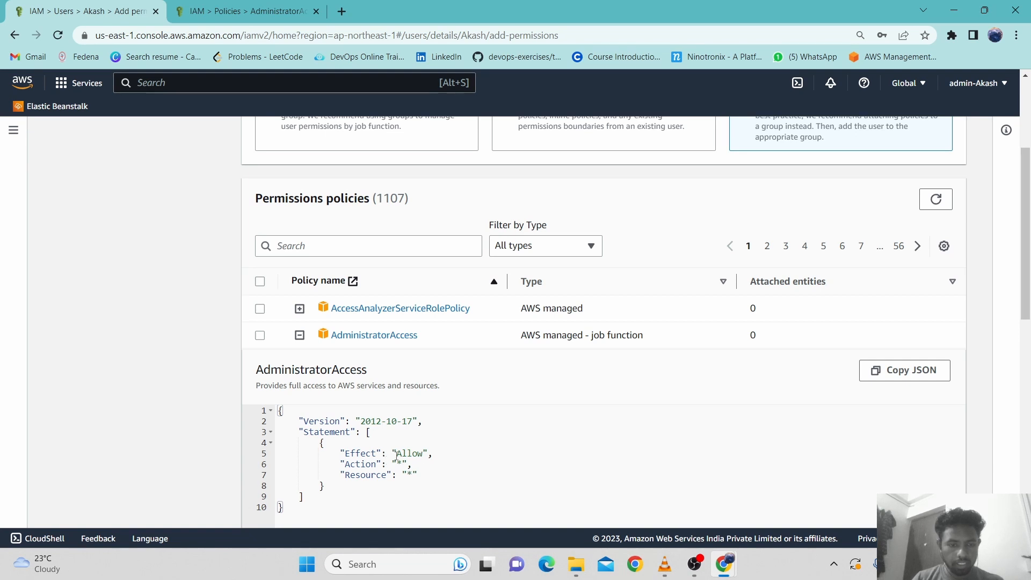
left_click_drag(397, 455, 420, 454)
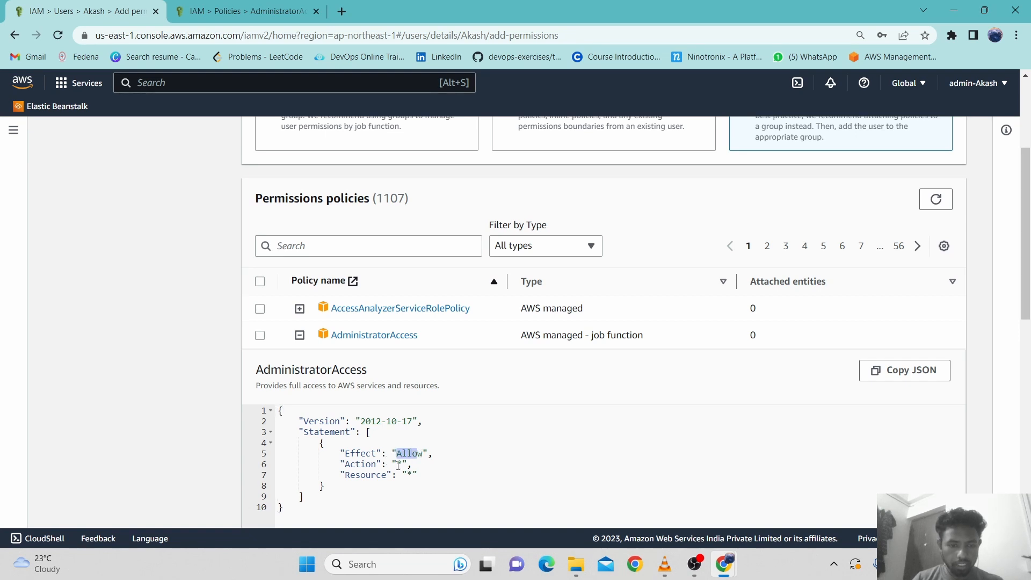
left_click(398, 465)
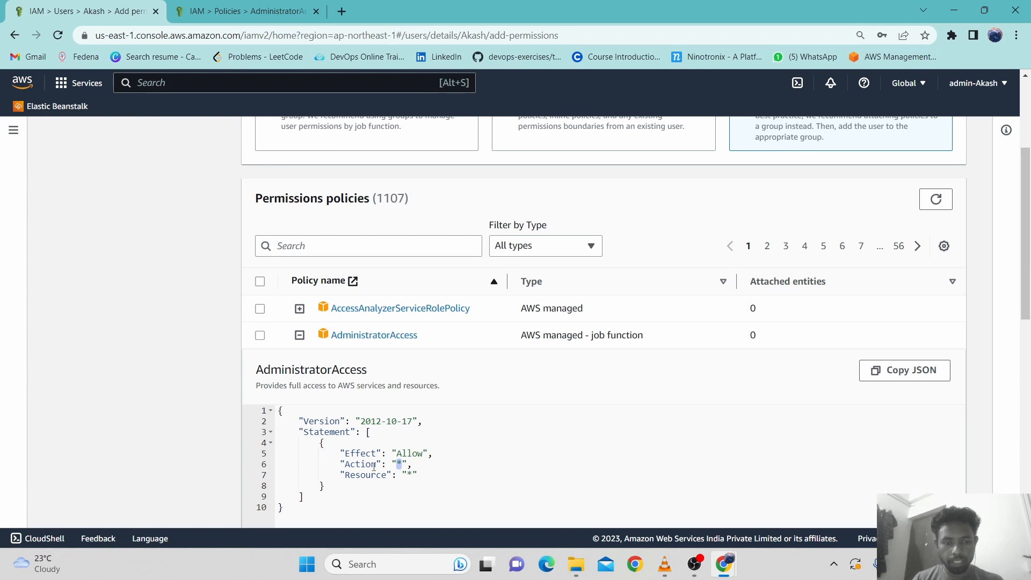
left_click(260, 336)
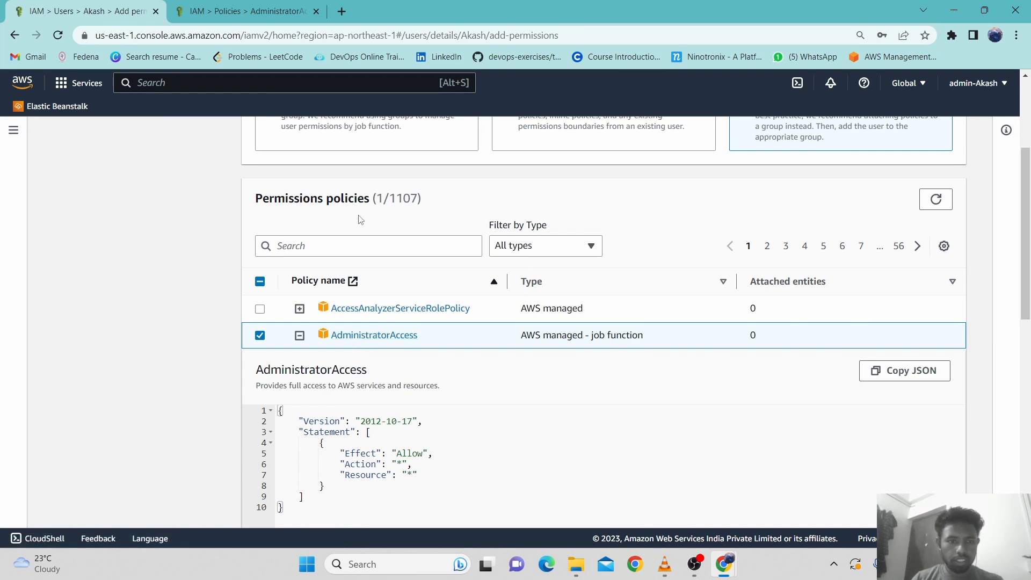
Step: Search 'ec2' and 's3' to tick AmazonEC2FullAccess and AmazonS3FullAccess, then go to review
left_click(364, 244)
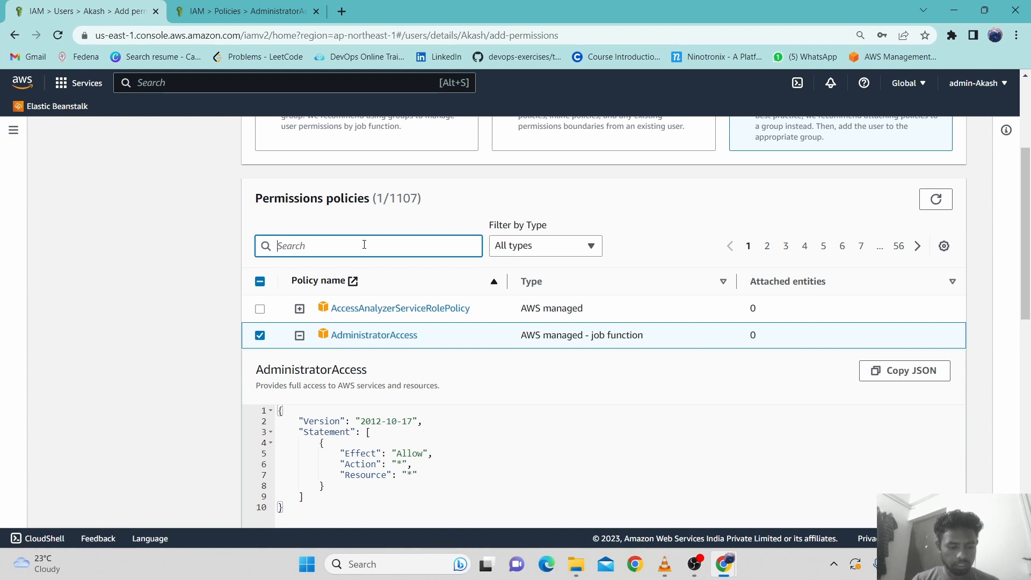
type("ec2")
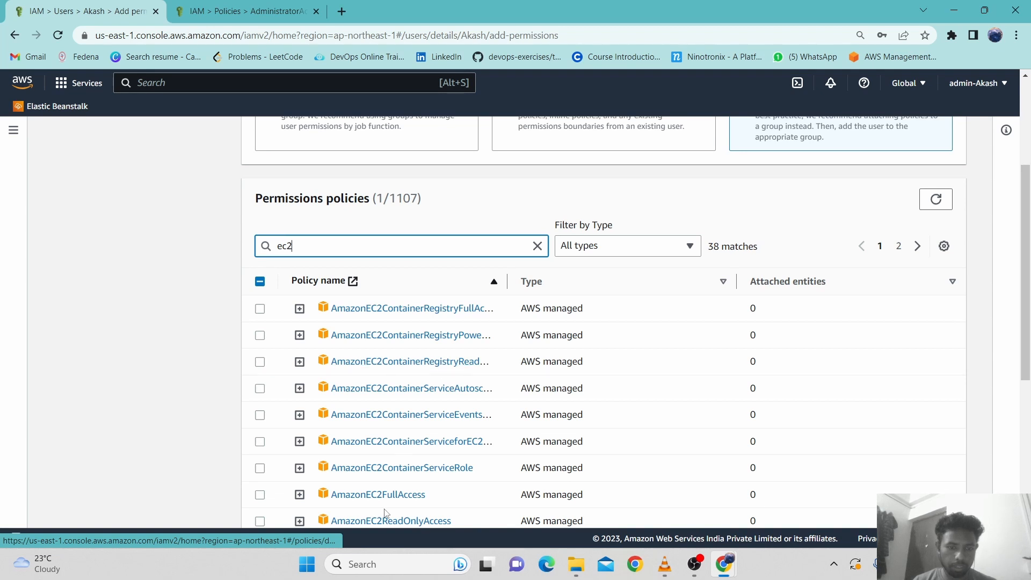
left_click(259, 497)
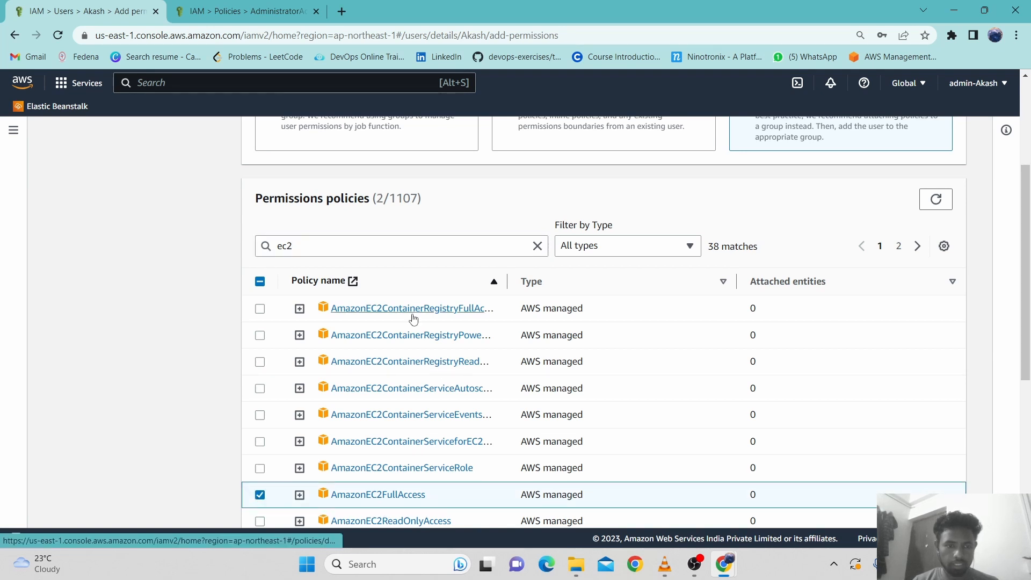
left_click(387, 245)
key("BackSpace")
key("BackSpace")
key("BackSpace")
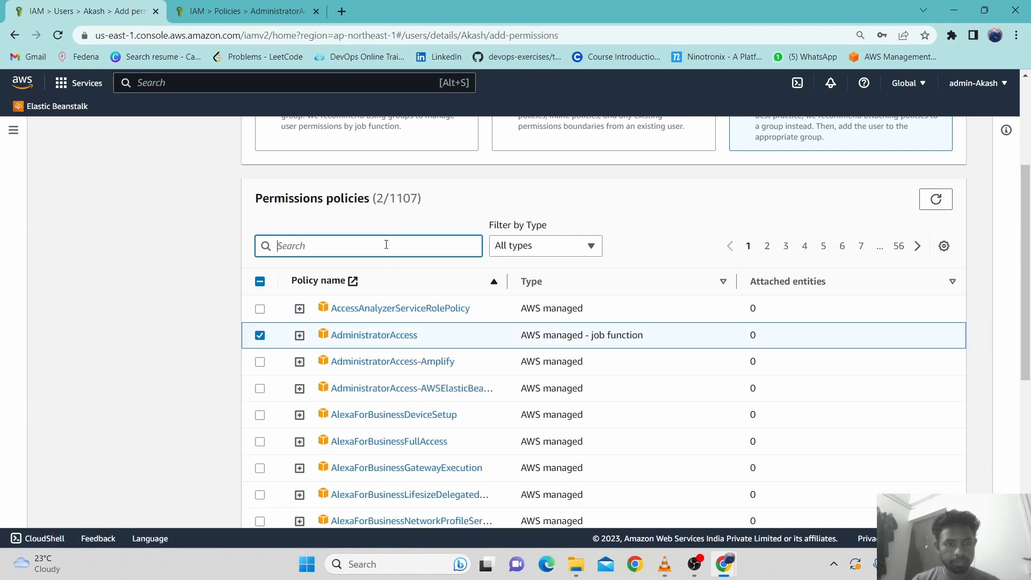
type("s3")
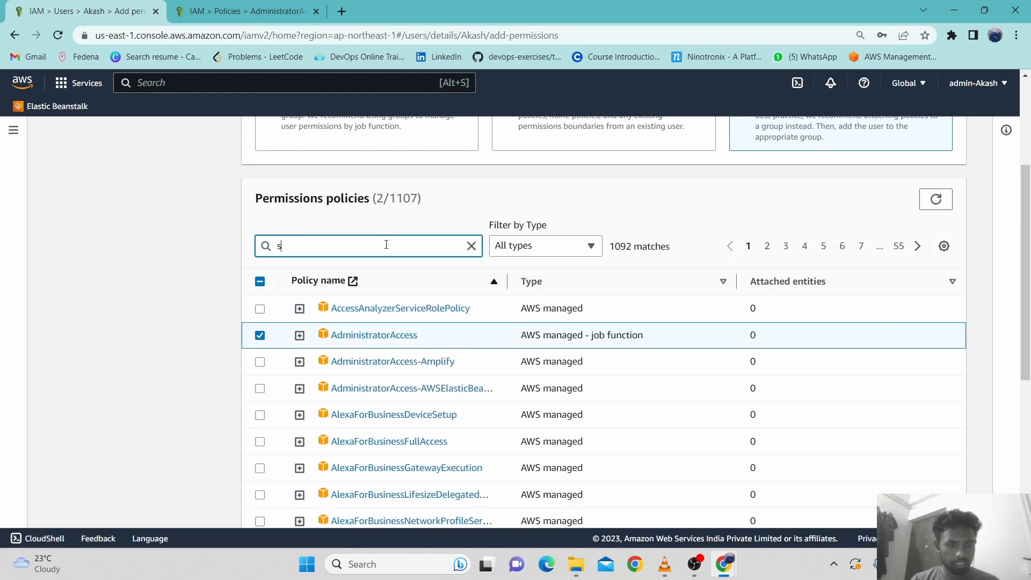
left_click(260, 335)
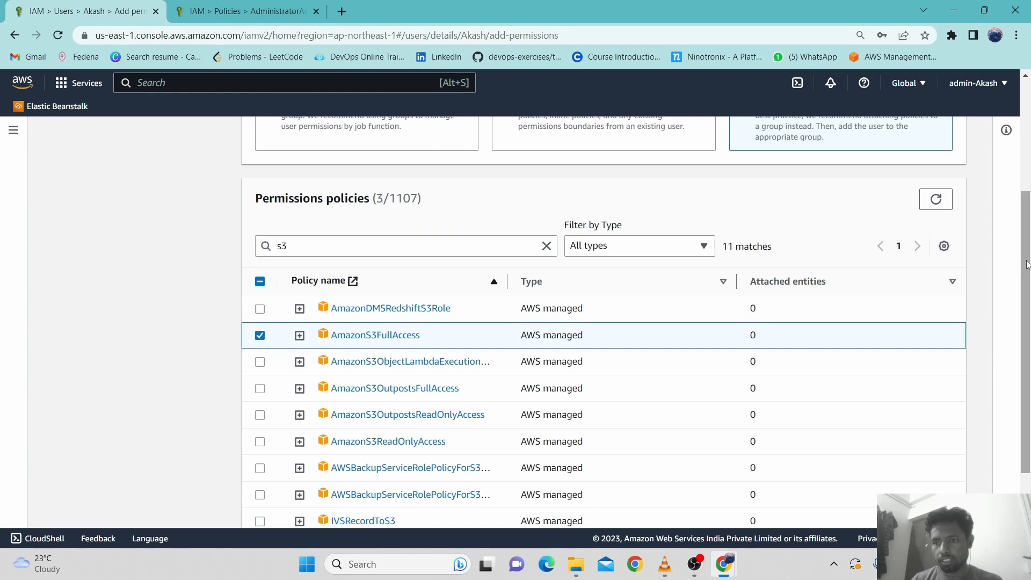
scroll(1028, 414, "down", 2)
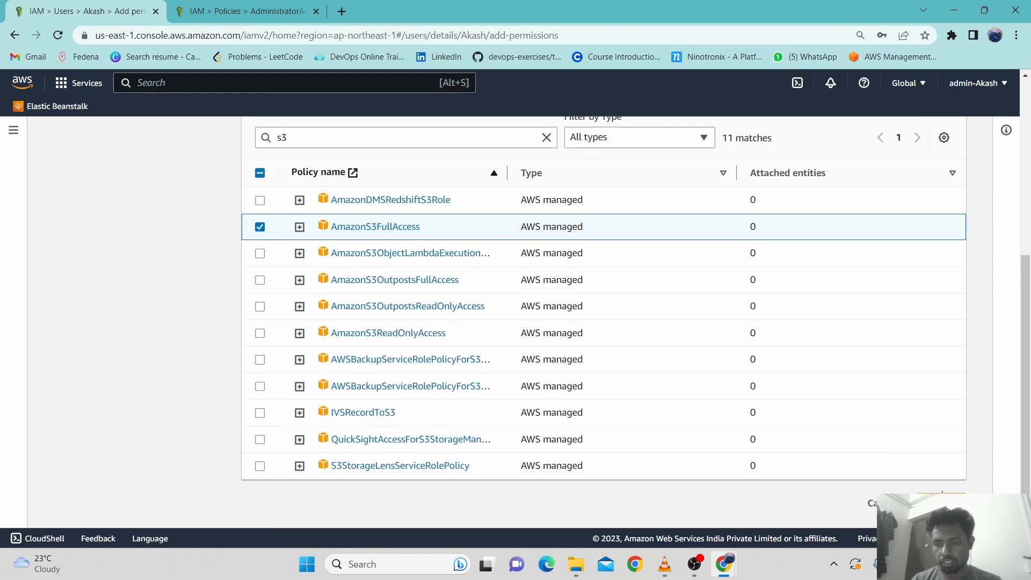
left_click(942, 503)
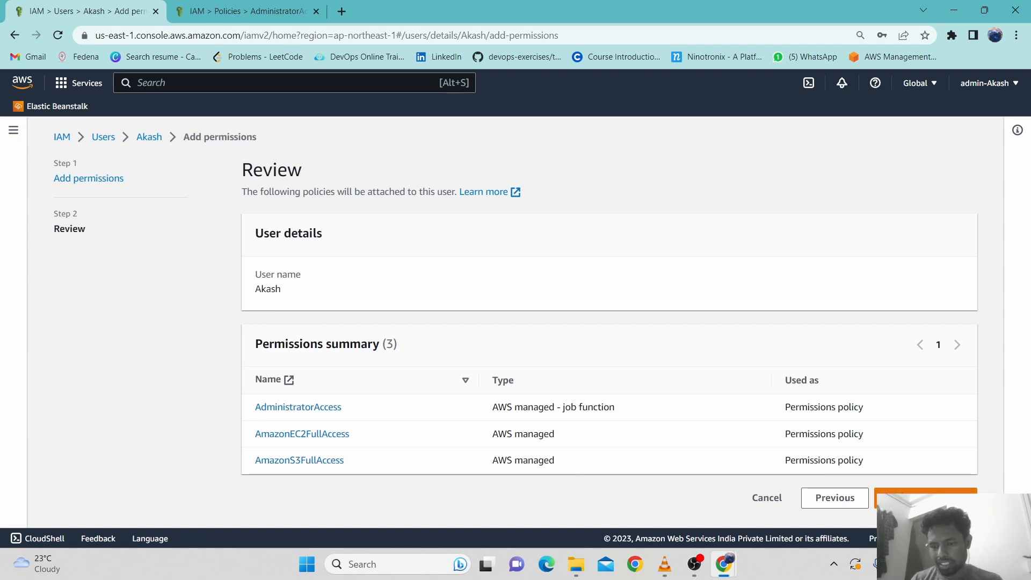
Step: Attach AdministratorAccess plus EC2 and S3 full-access policies to Akash, then return to the Users list
left_click(913, 498)
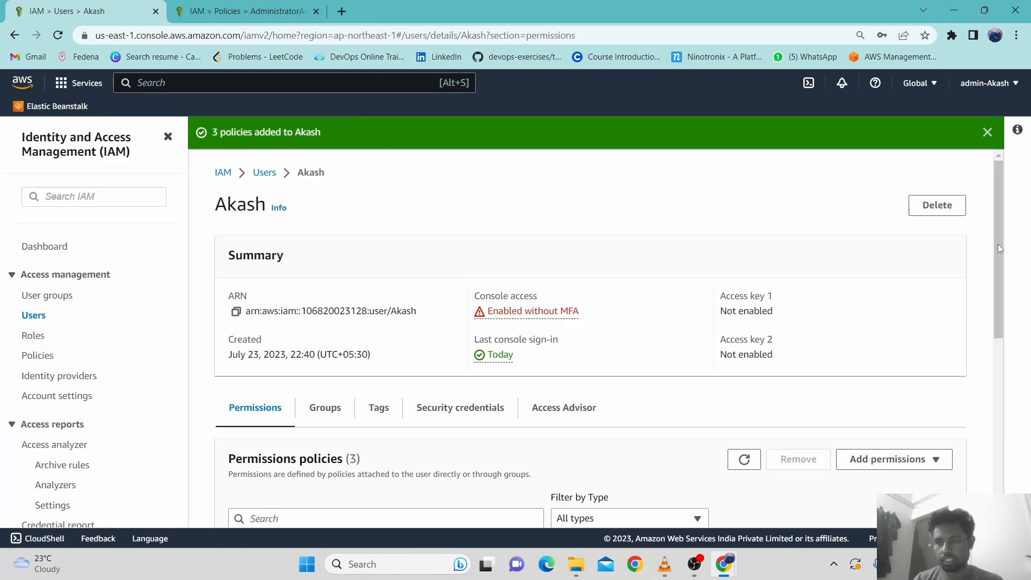
scroll(999, 248, "down", 4)
scroll(998, 248, "up", 4)
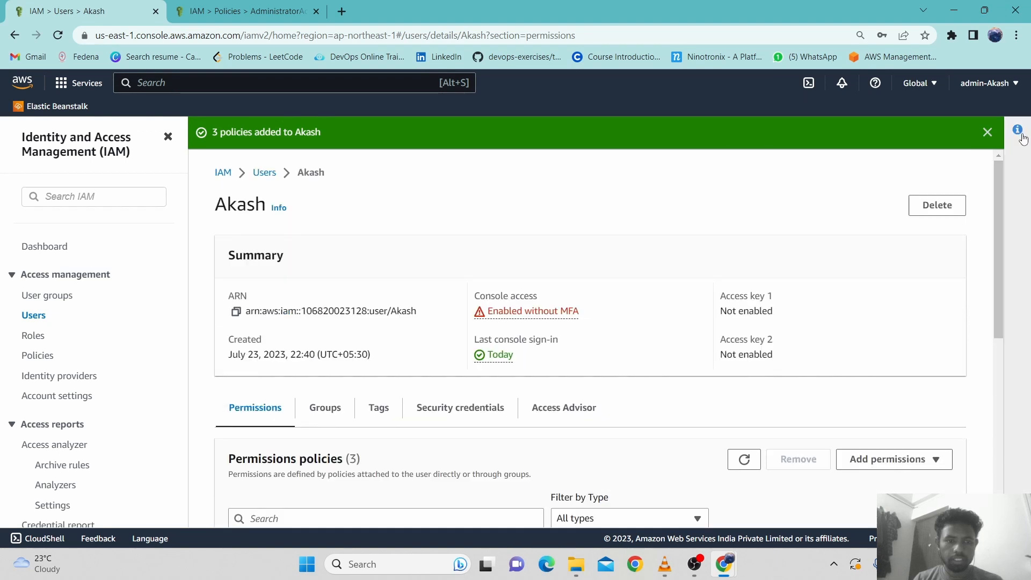
left_click(265, 174)
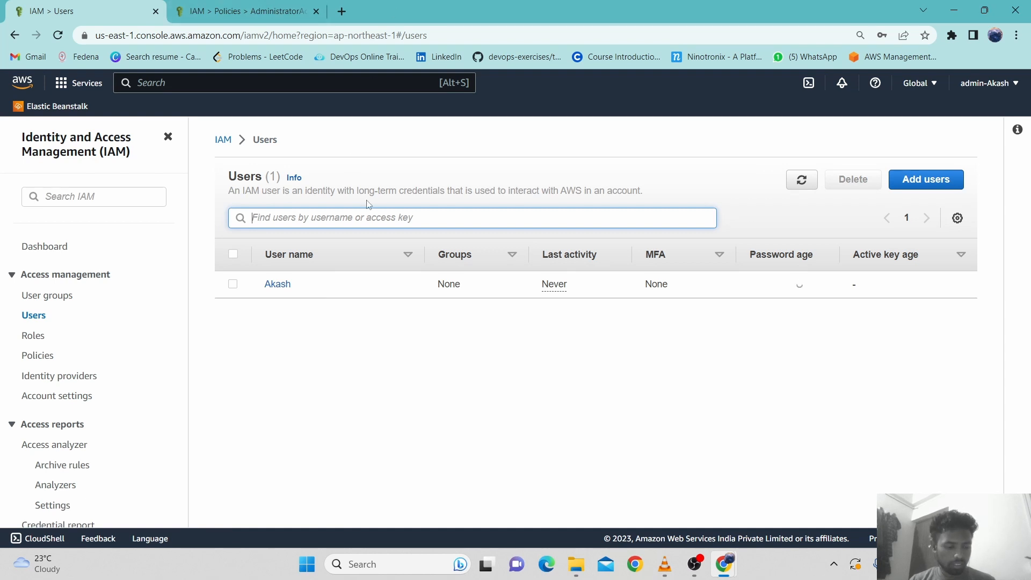
key("alt+Tab")
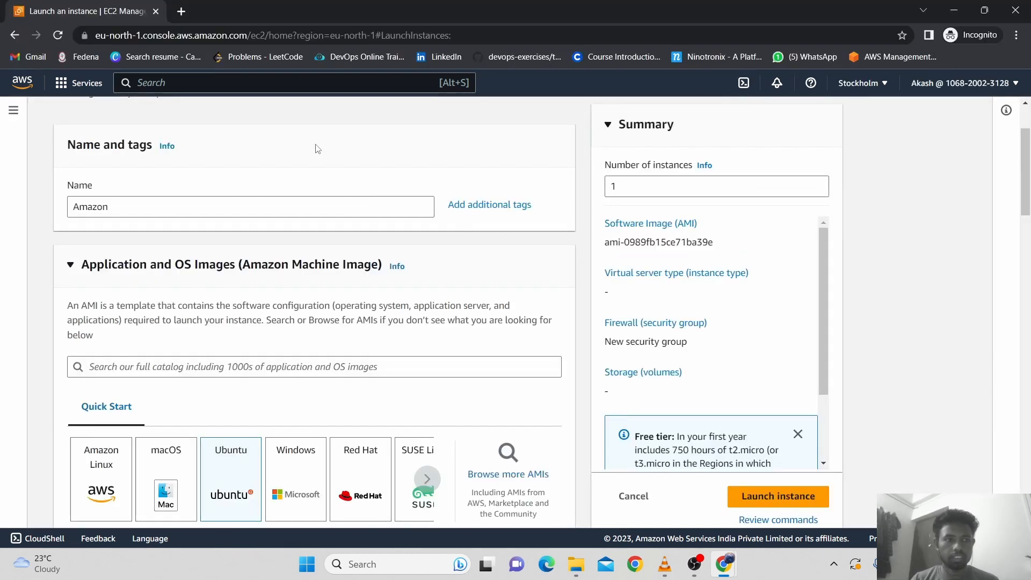
Step: Reload the launch-instance page and name the new instance docker
left_click(64, 40)
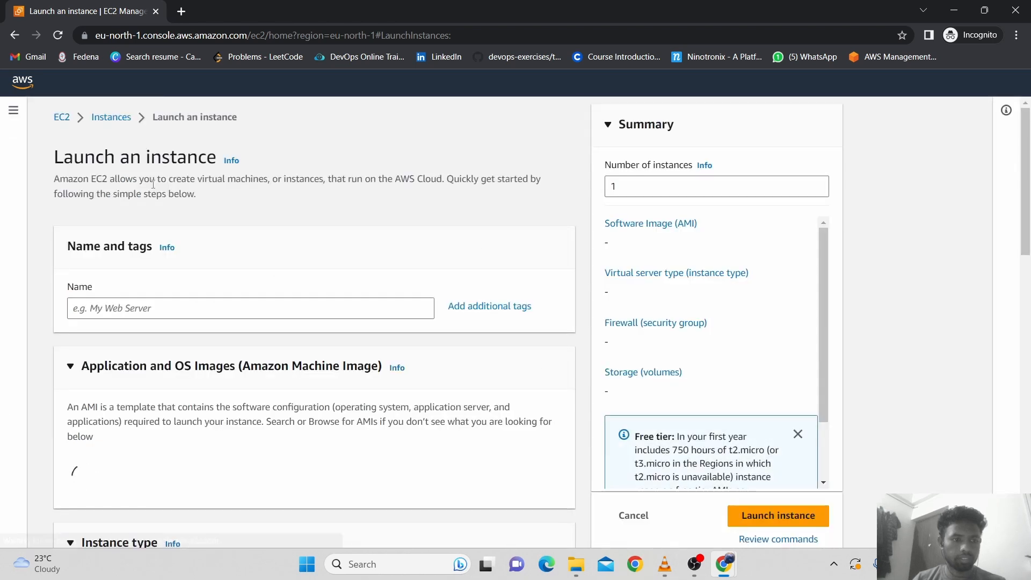
mouse_move(155, 181)
left_mouse_down()
mouse_move(160, 189)
mouse_move(149, 180)
left_mouse_up()
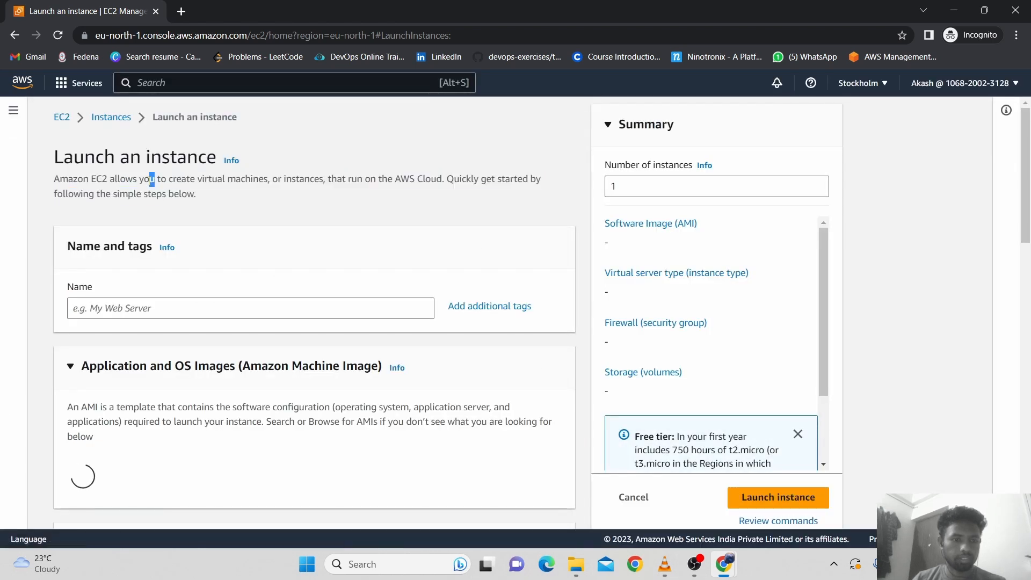
left_click(886, 350)
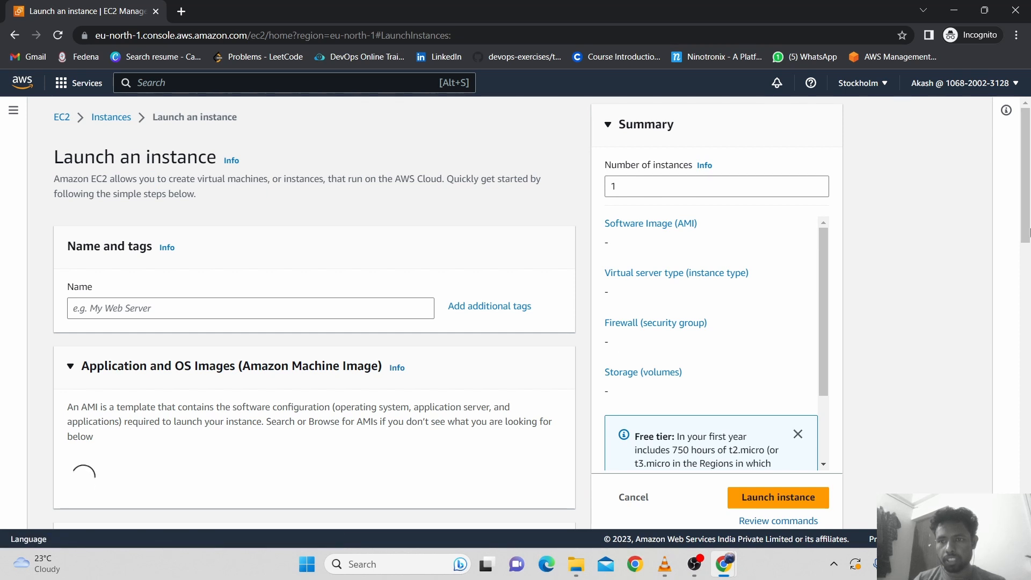
mouse_move(1028, 235)
left_mouse_down()
mouse_move(1028, 261)
mouse_move(1027, 234)
left_mouse_up()
left_click(360, 313)
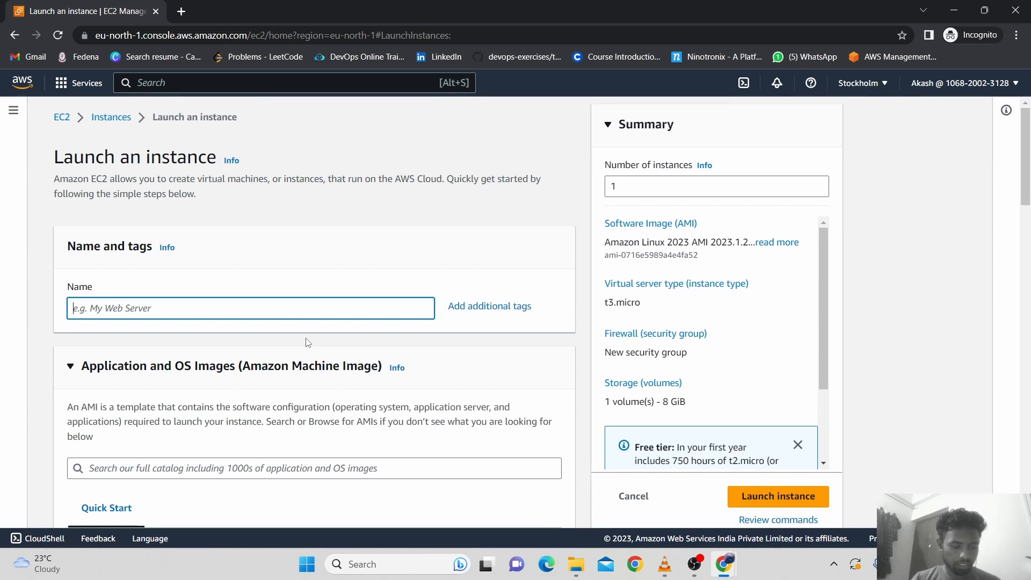
type("docker")
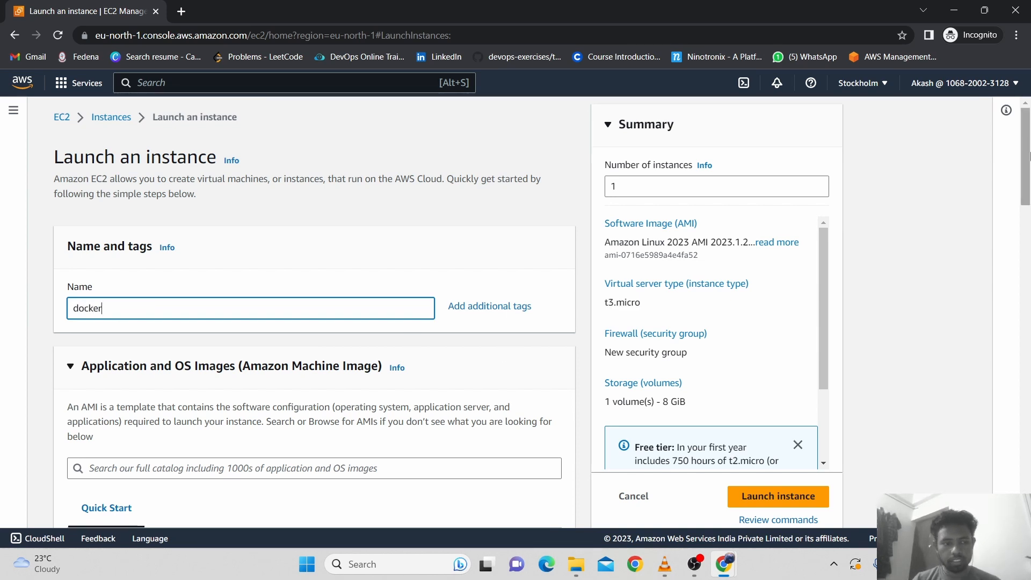
Step: Choose the Ubuntu Server 22.04 LTS image and launch the t3.micro instance
left_click_drag(1027, 156, 1027, 222)
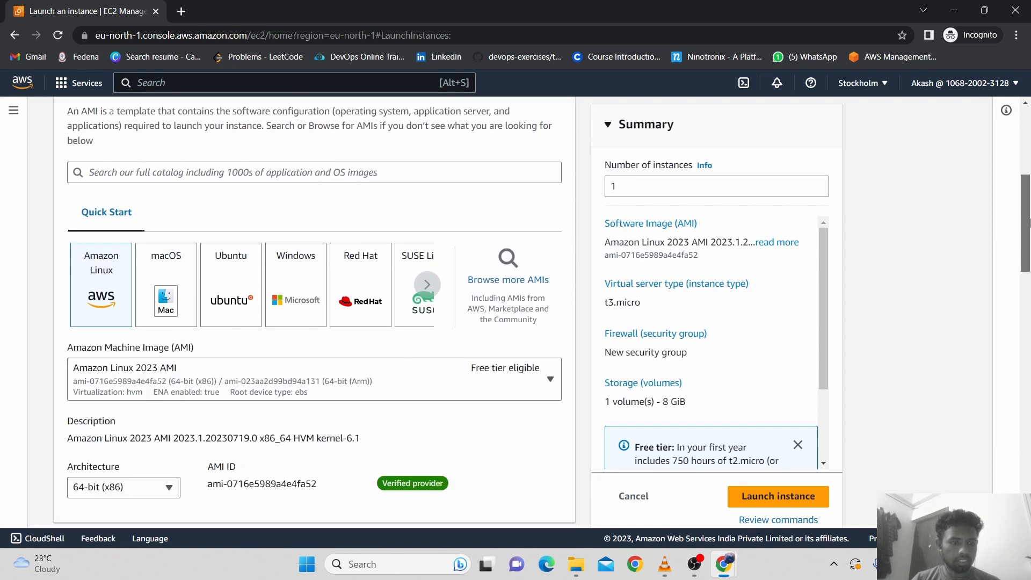
left_click(213, 315)
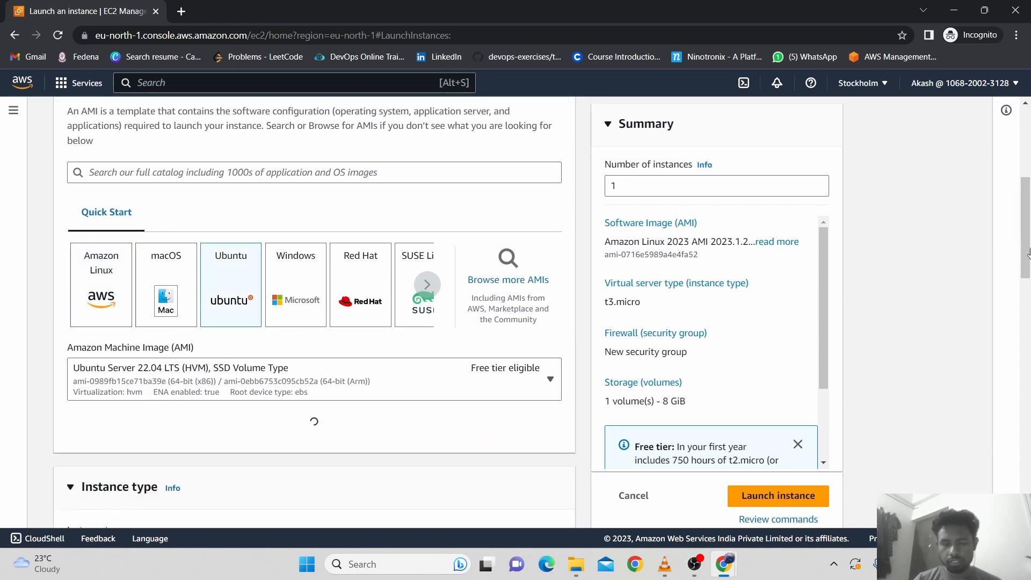
scroll(1027, 283, "down", 2)
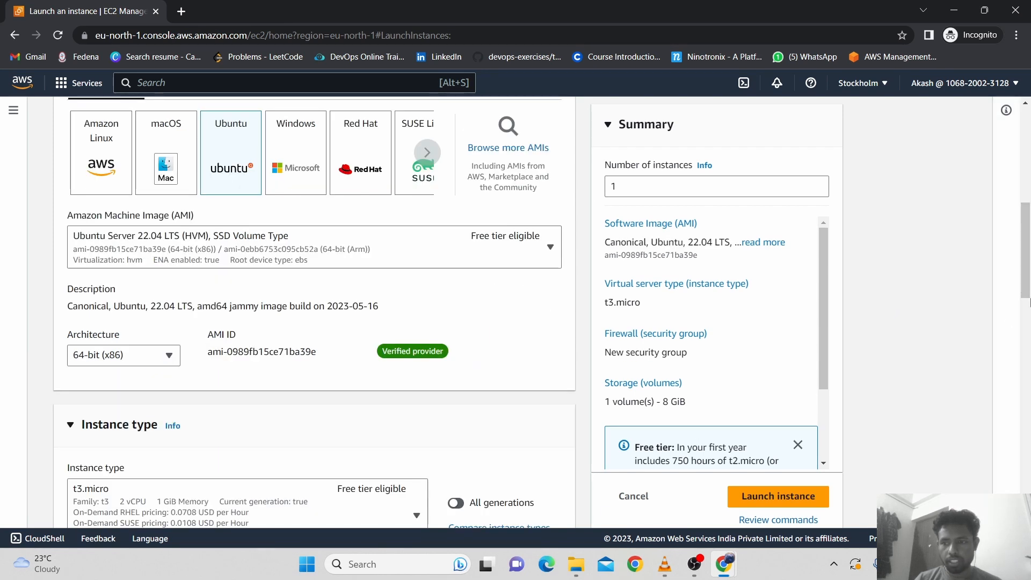
left_click_drag(1029, 283, 1024, 462)
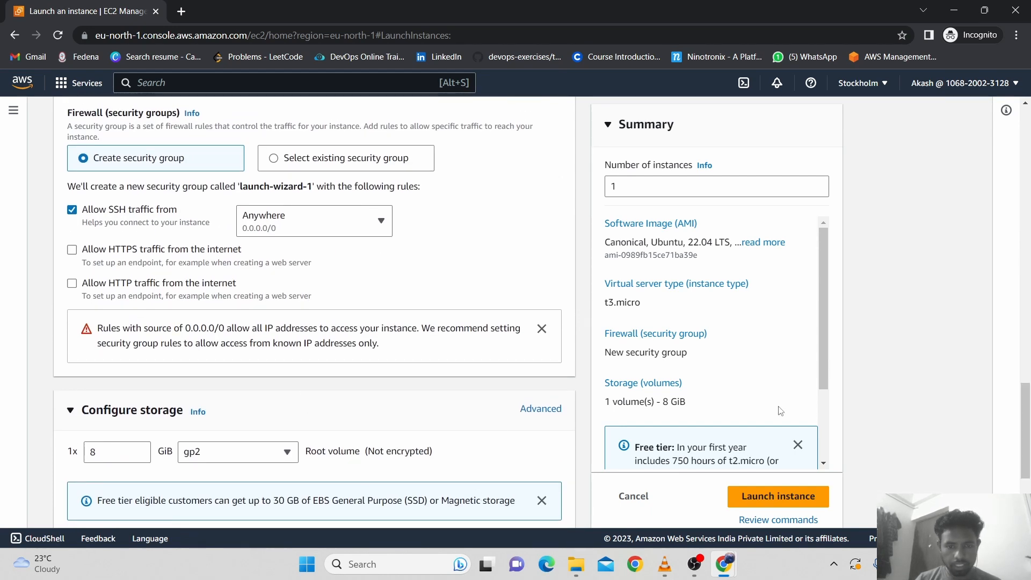
left_click_drag(1028, 428, 1029, 468)
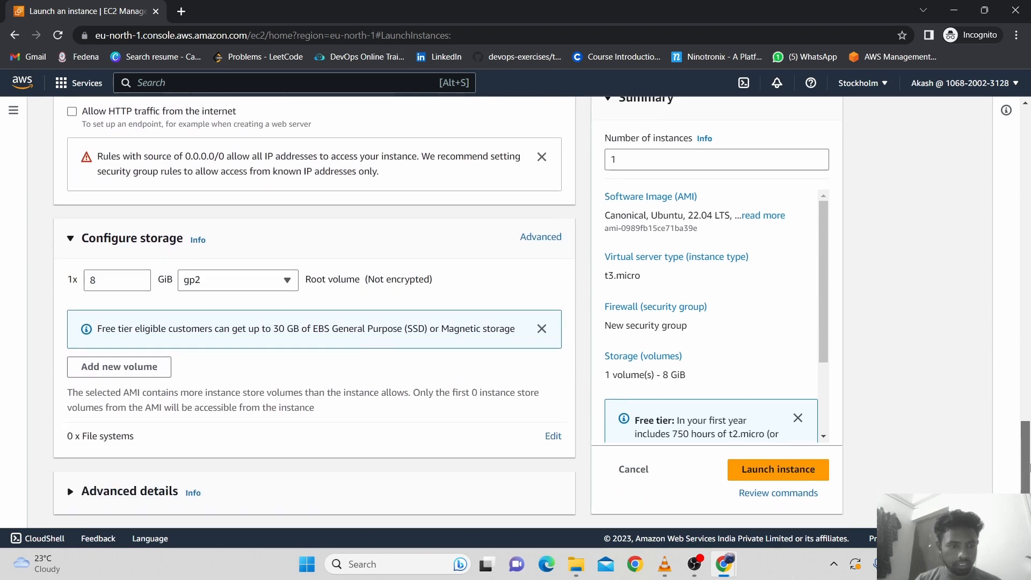
left_click(798, 469)
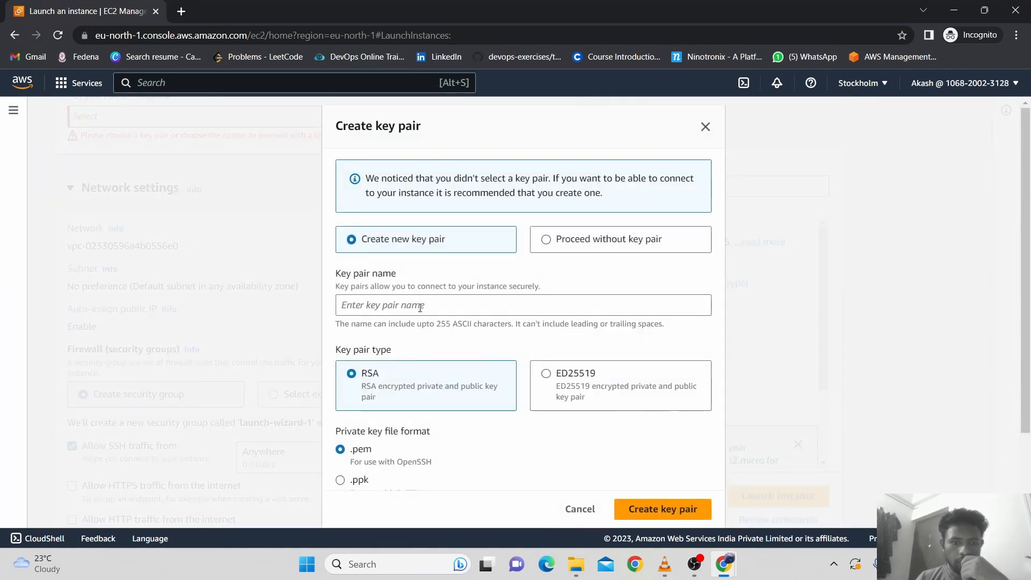
Step: Create the RSA key pair hello and save hello.pem to Downloads
left_click(418, 305)
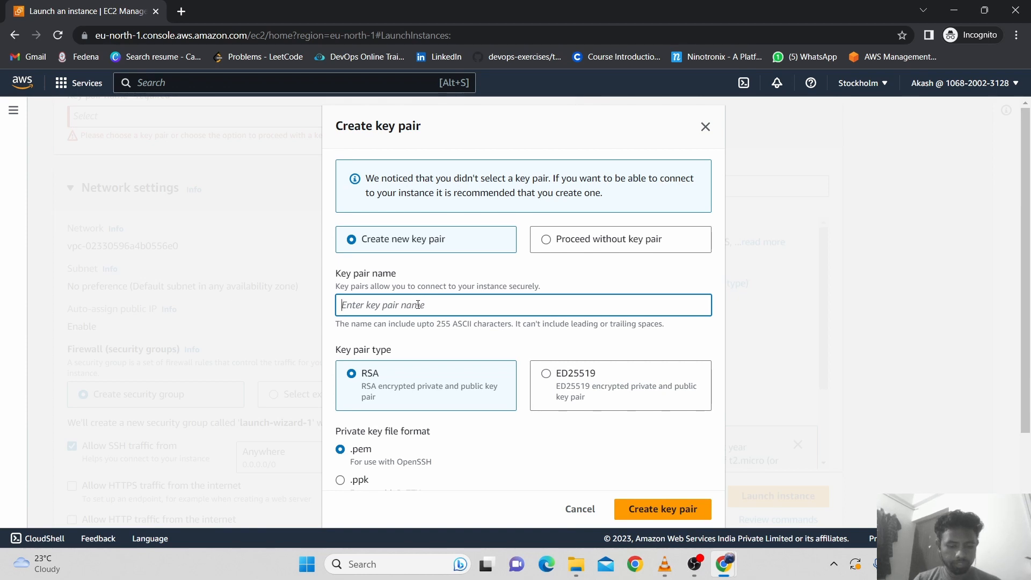
type("hw")
type("llo")
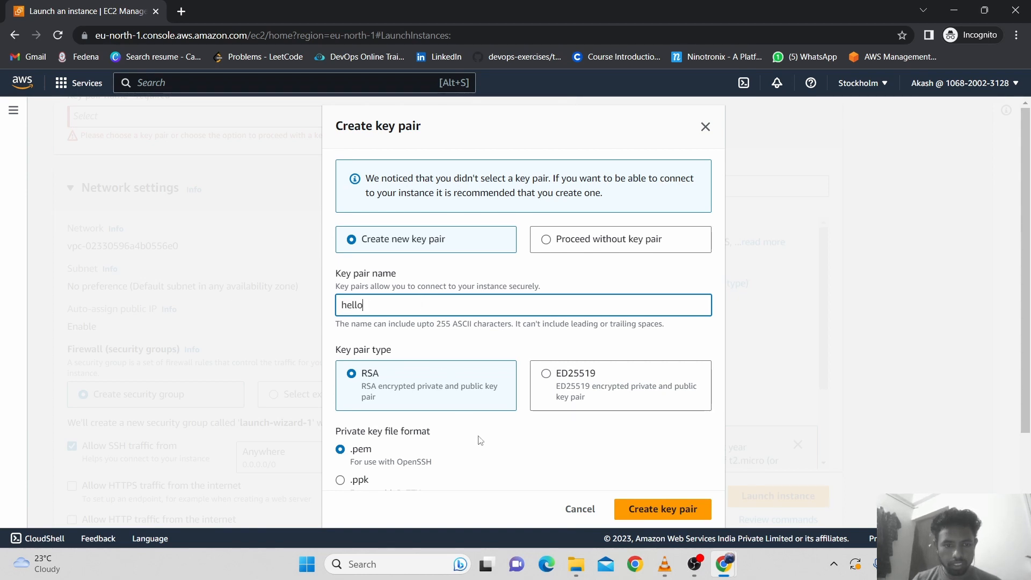
left_click(646, 512)
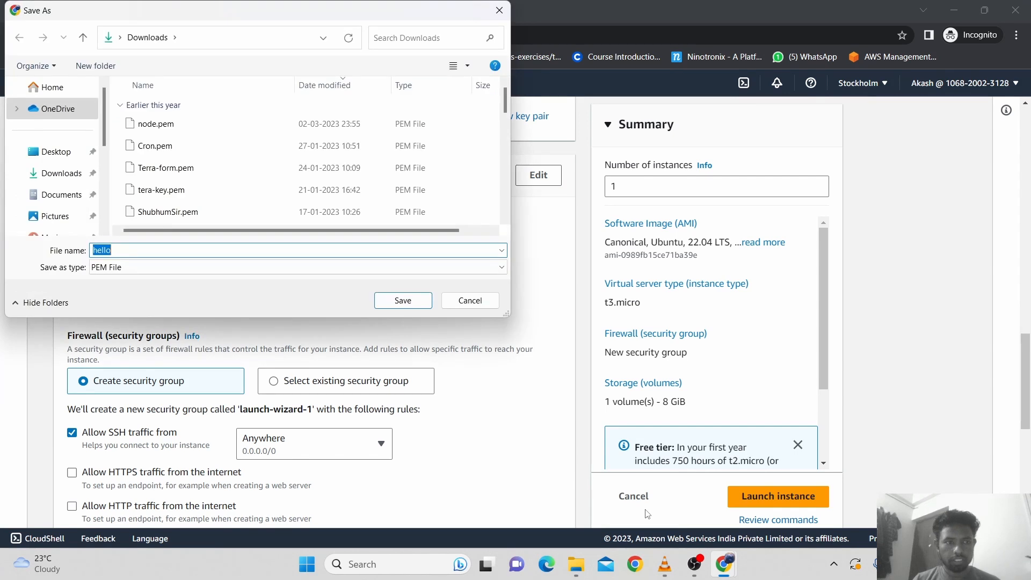
left_click(398, 300)
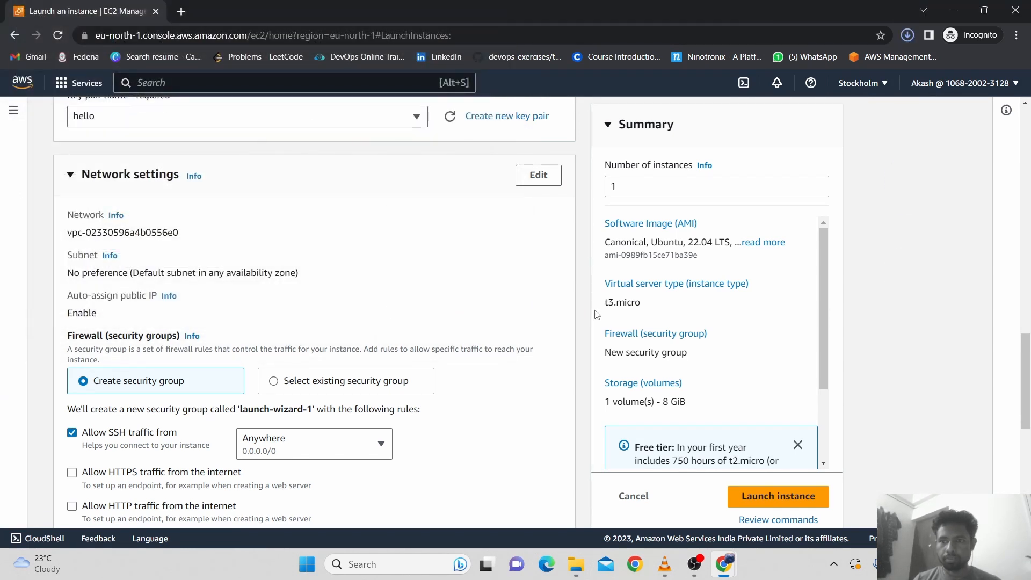
left_click_drag(1028, 348, 1029, 120)
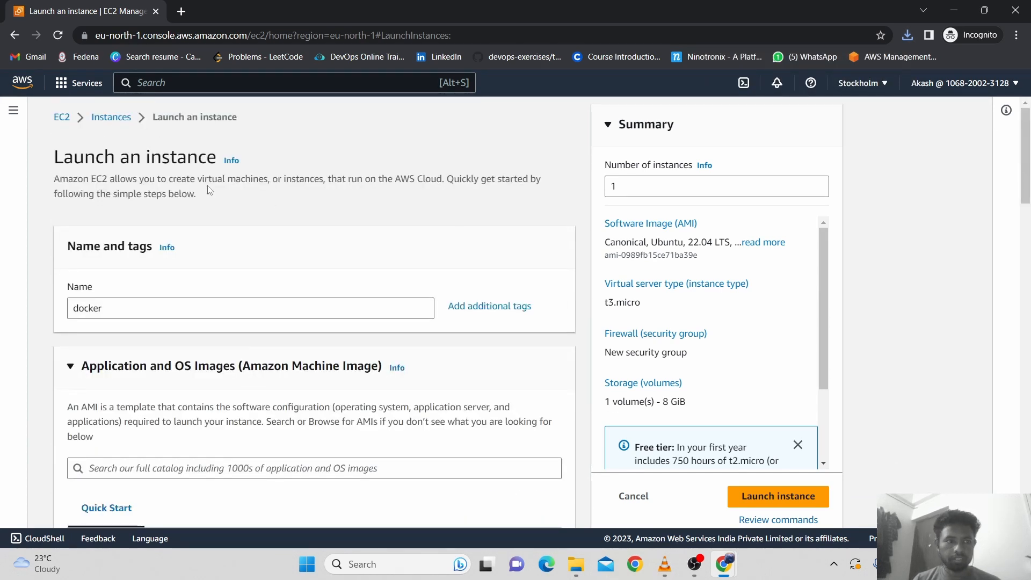
Step: Reload the empty EC2 Instances list and begin a fresh, blank instance launch
left_click(105, 118)
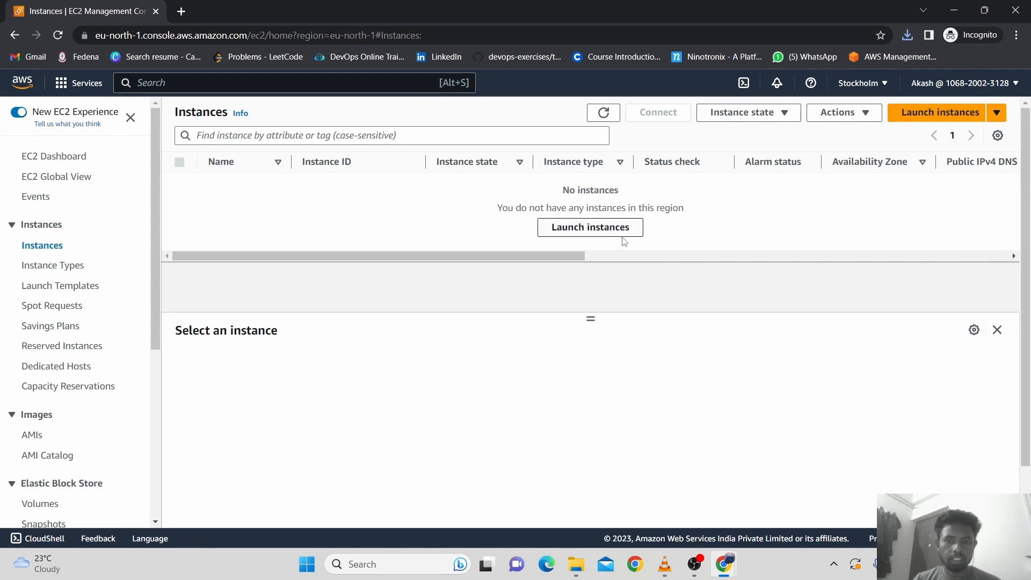
left_click(57, 37)
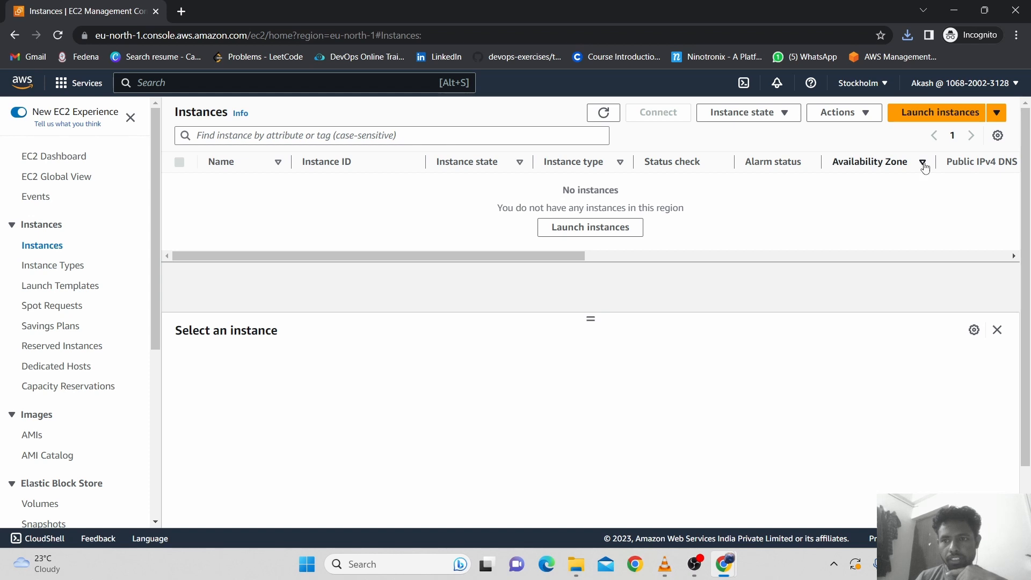
left_click(925, 116)
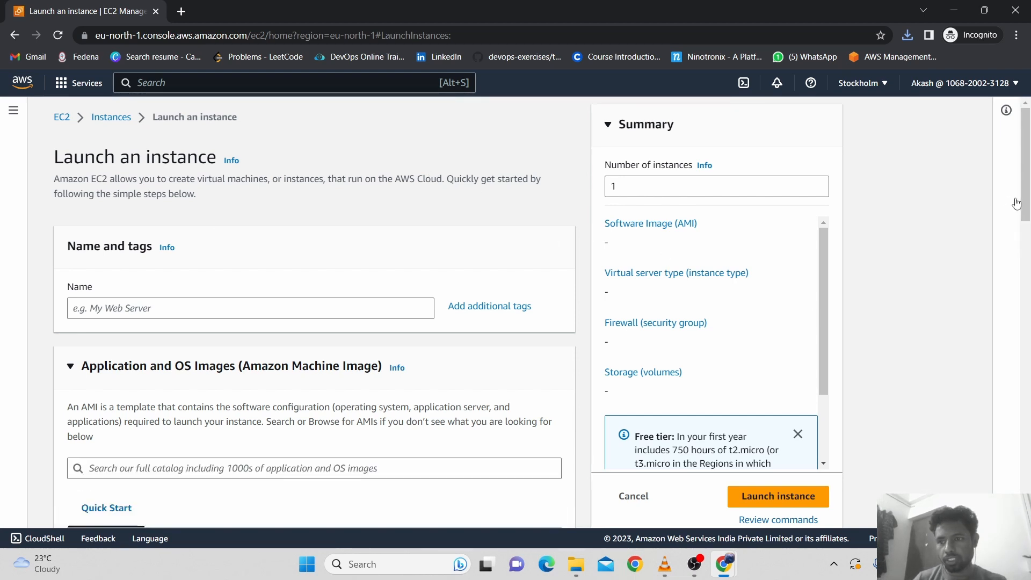
Step: Scroll through the new launch form's defaults: Amazon Linux 2023, t3.micro, 8 GiB storage
scroll(1025, 192, "down", 3)
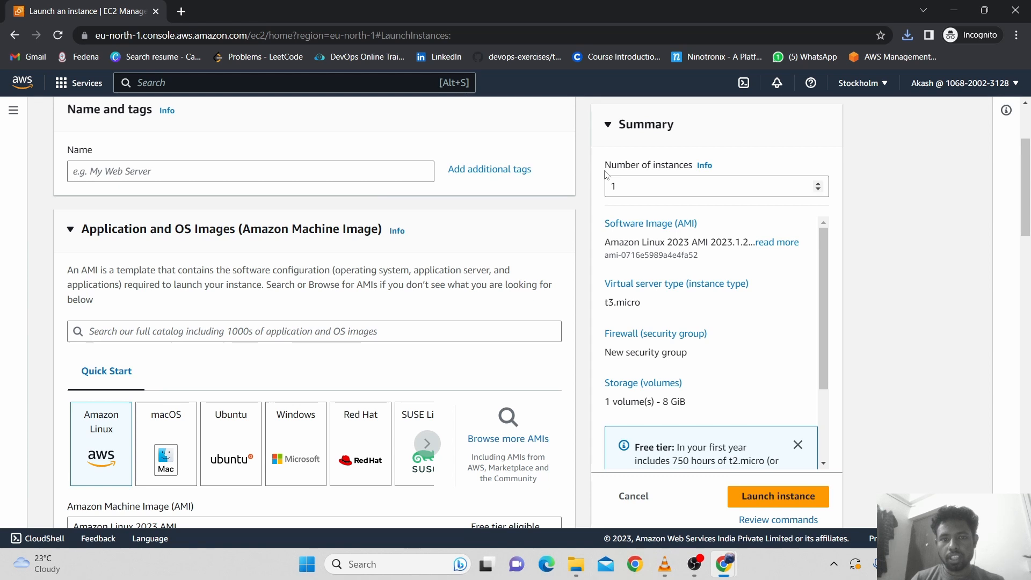
scroll(1029, 199, "up", 3)
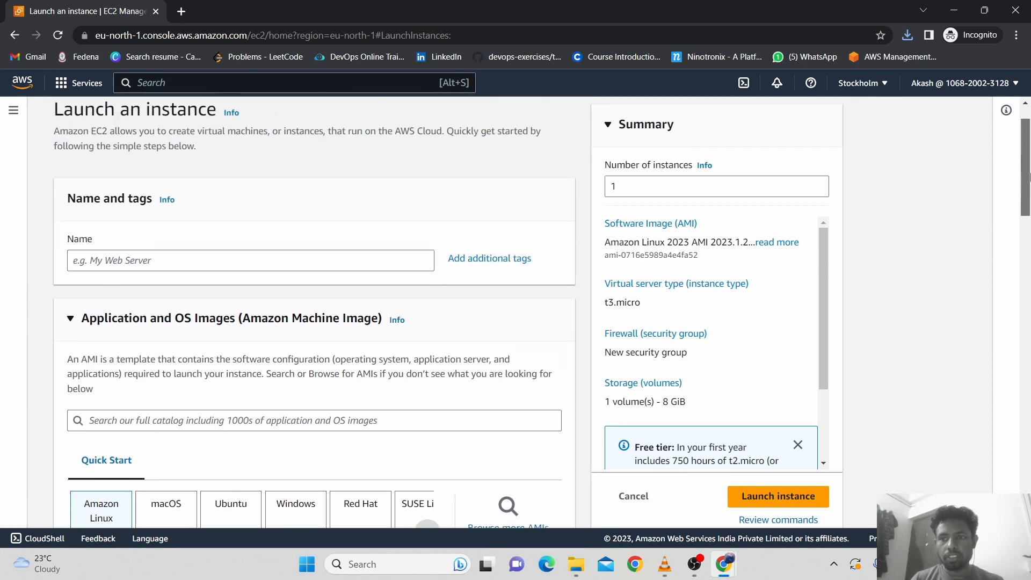